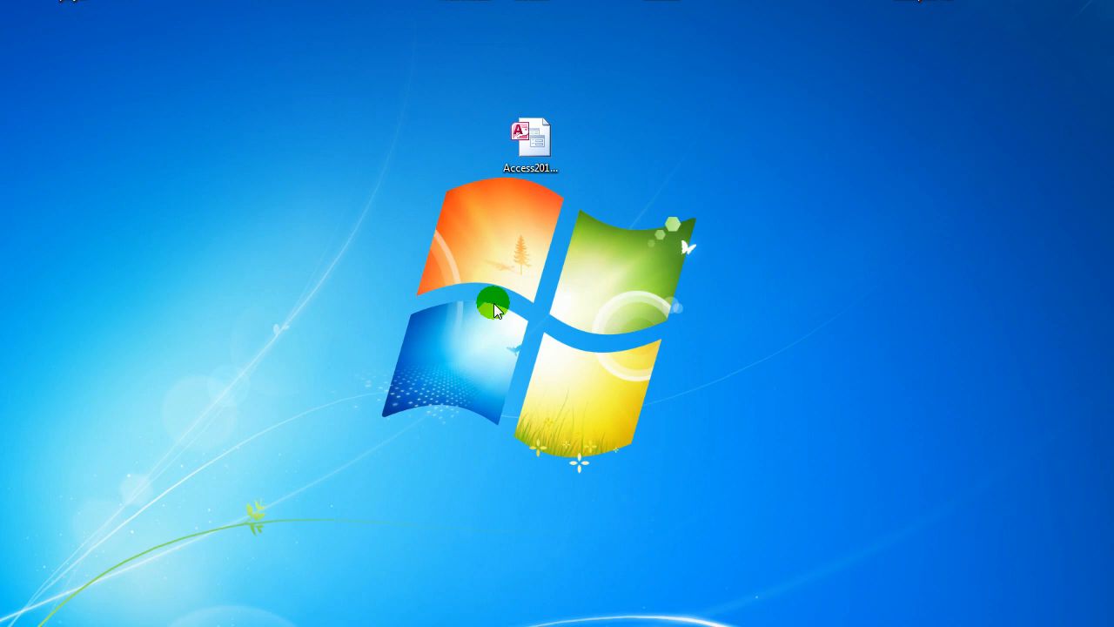
Step: Open the Access2013_DB_20 database from the desktop with Microsoft Access
click(550, 131)
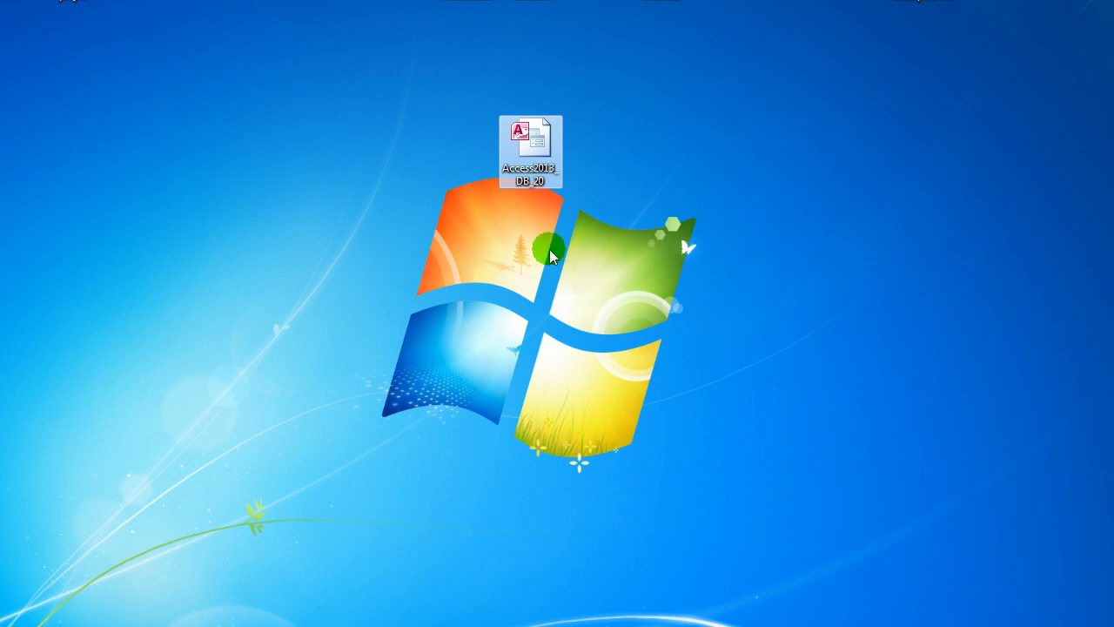
right_click(524, 146)
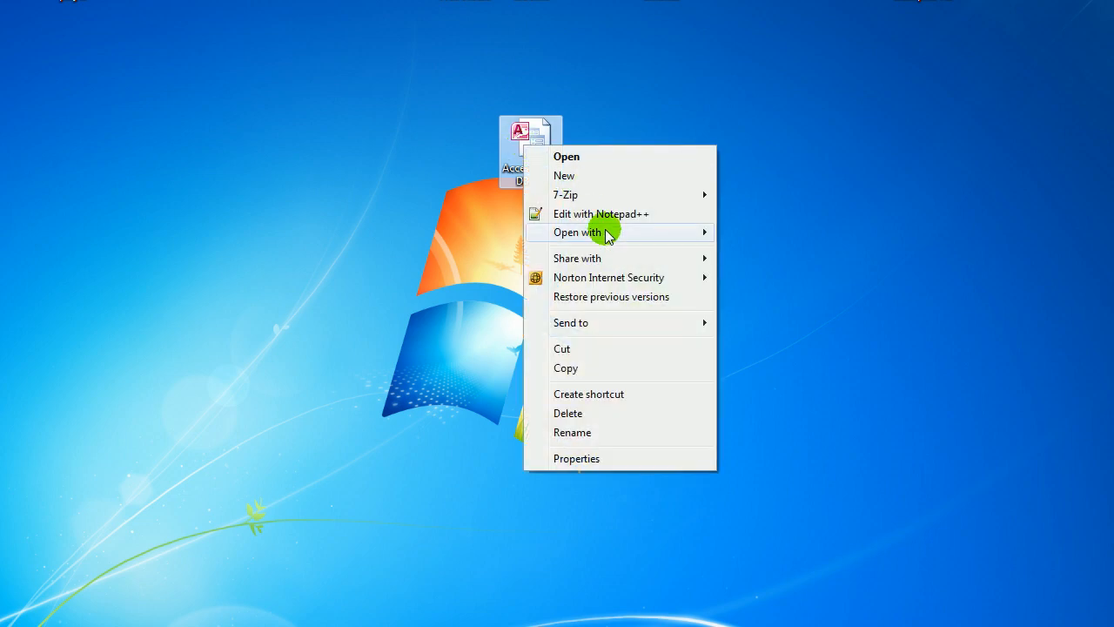
mouse_move(605, 229)
click(754, 251)
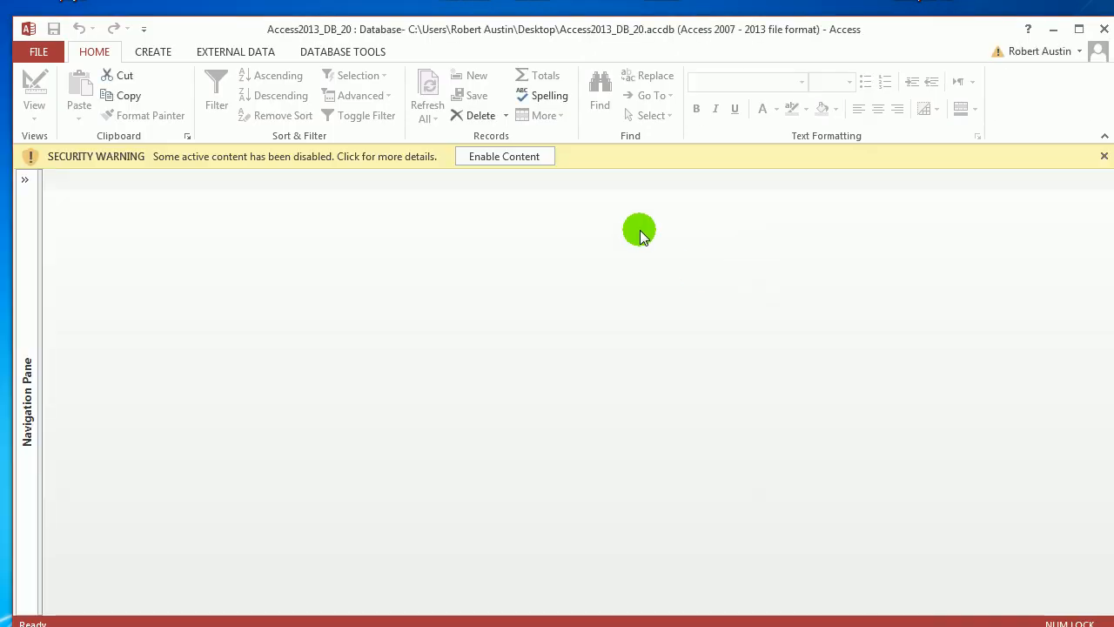
Step: Enable the database's disabled active content and expand the Navigation Pane
double_click(562, 28)
click(487, 144)
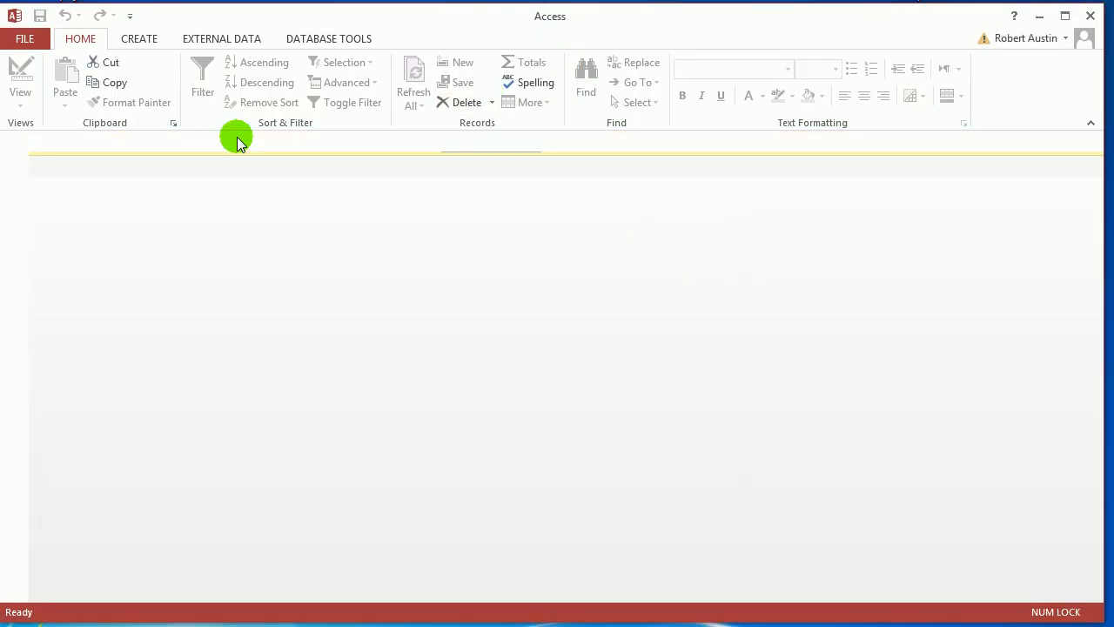
click(12, 142)
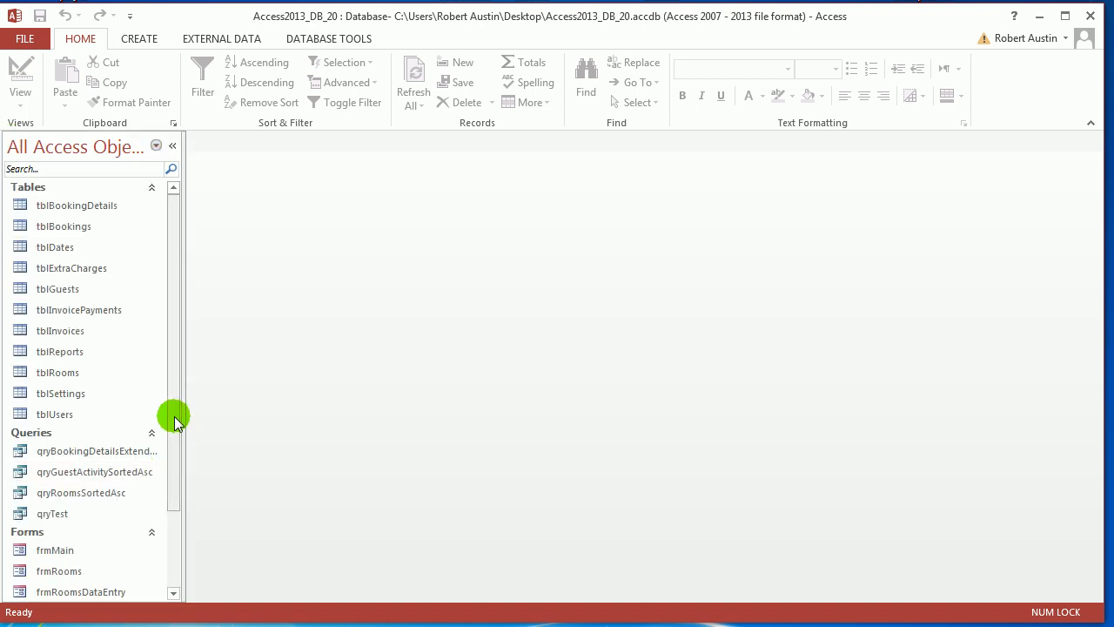
Step: Open the rptGuestActivity report from the list of database objects
drag(172, 416, 156, 572)
double_click(109, 590)
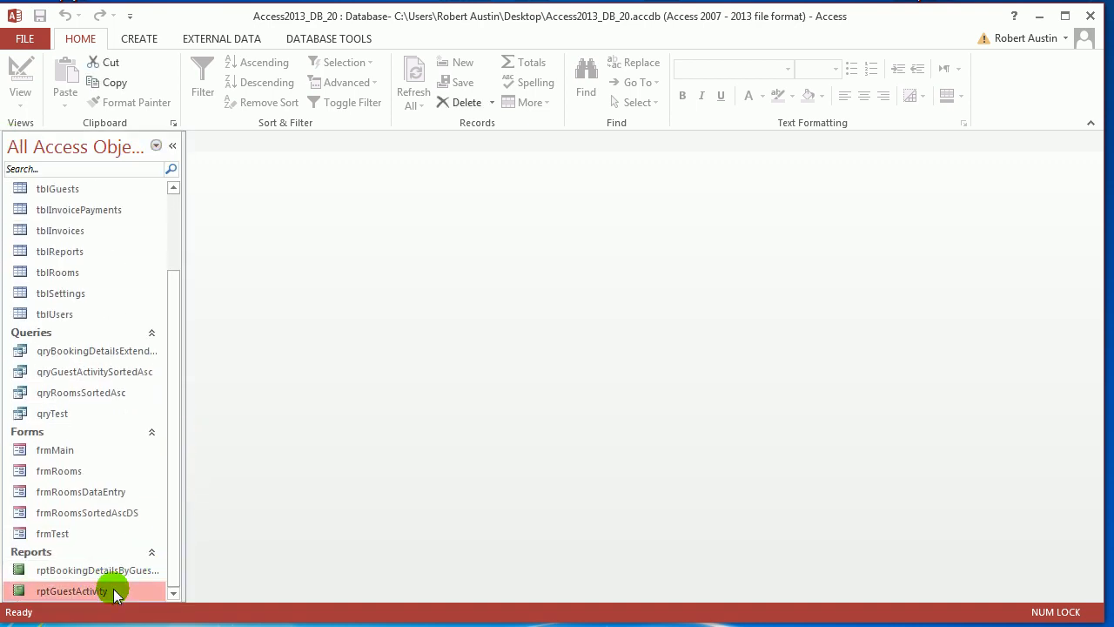
scroll(433, 320, down, 3)
scroll(430, 315, up, 3)
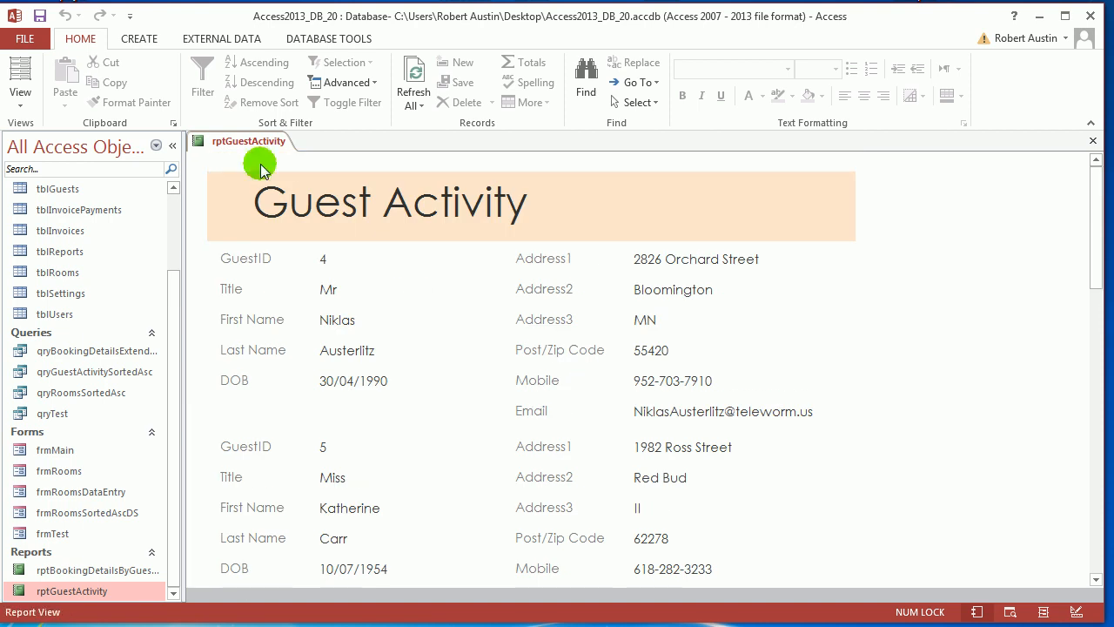
Step: Examine the first page of rptGuestActivity in Print Preview, including the area below the guest details
right_click(242, 144)
click(300, 284)
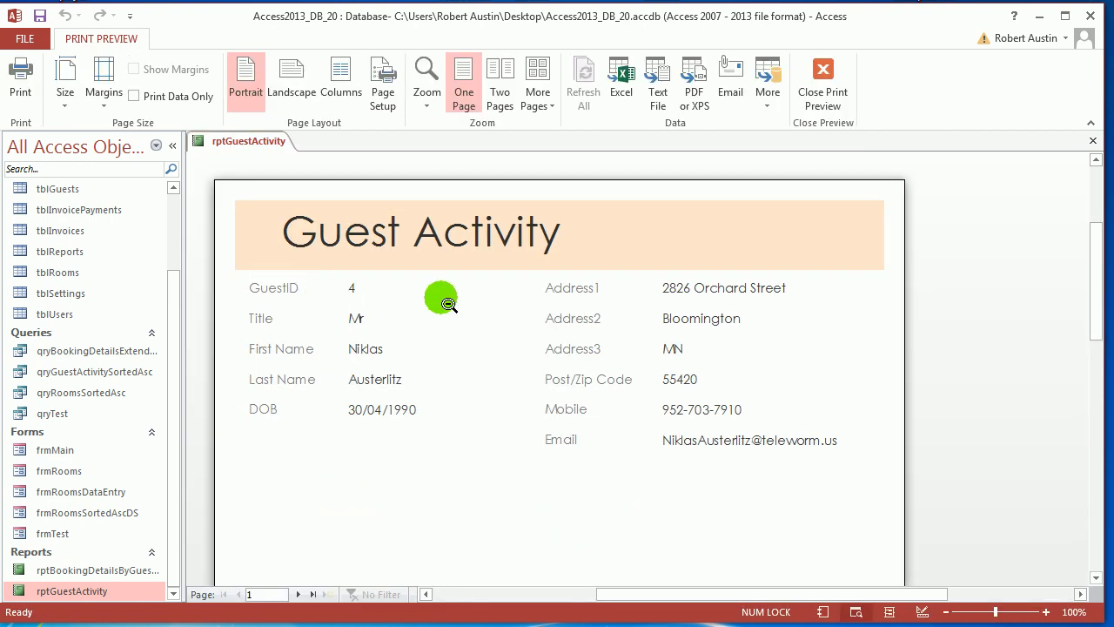
scroll(449, 304, down, 3)
scroll(609, 366, down, 3)
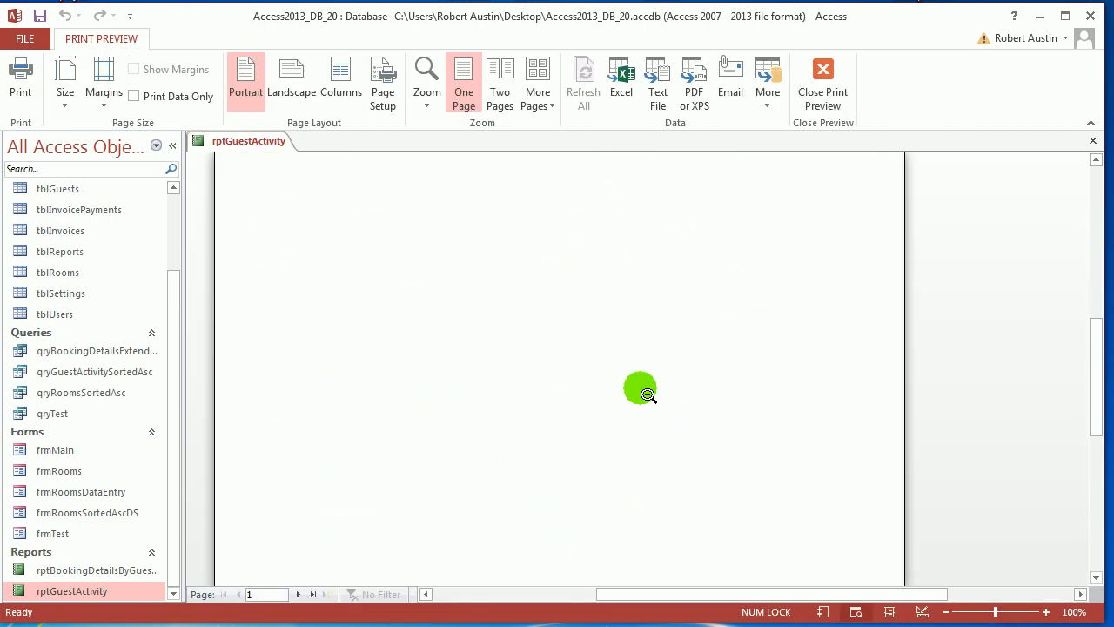
scroll(523, 435, up, 2)
Step: Open rptBookingDetailsByGuestSub to review its booking lines, and close it again
double_click(81, 571)
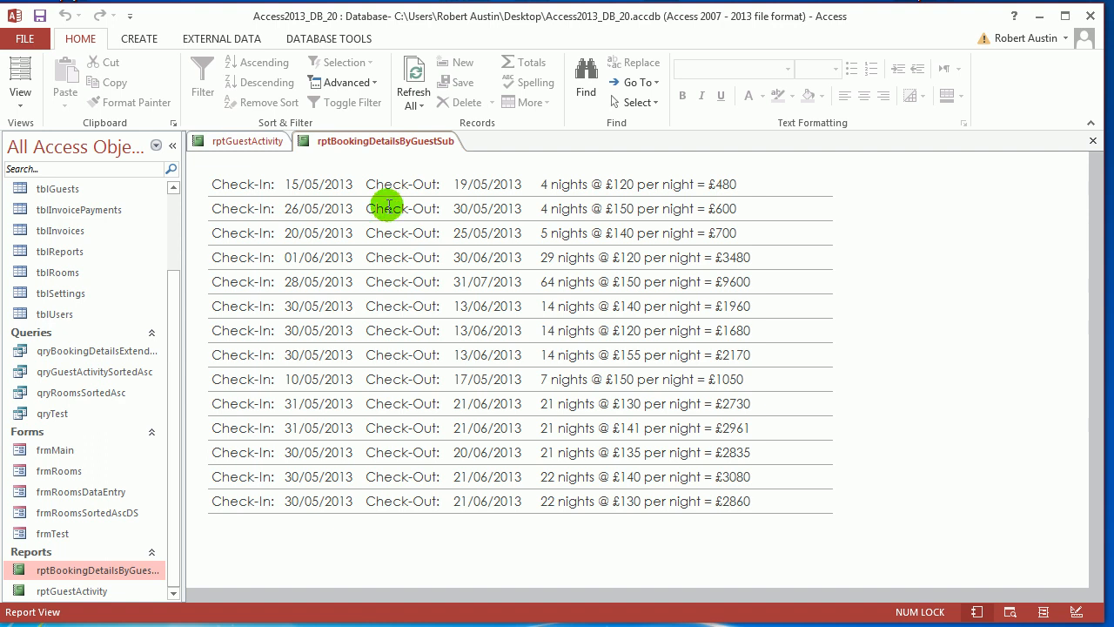
right_click(358, 153)
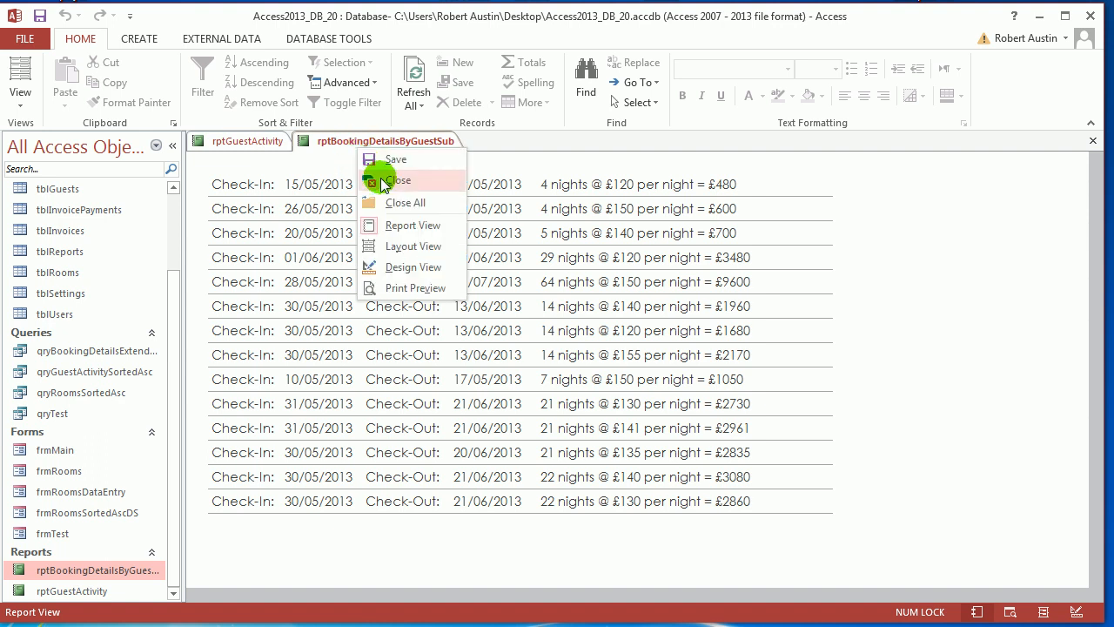
click(384, 182)
scroll(497, 369, up, 3)
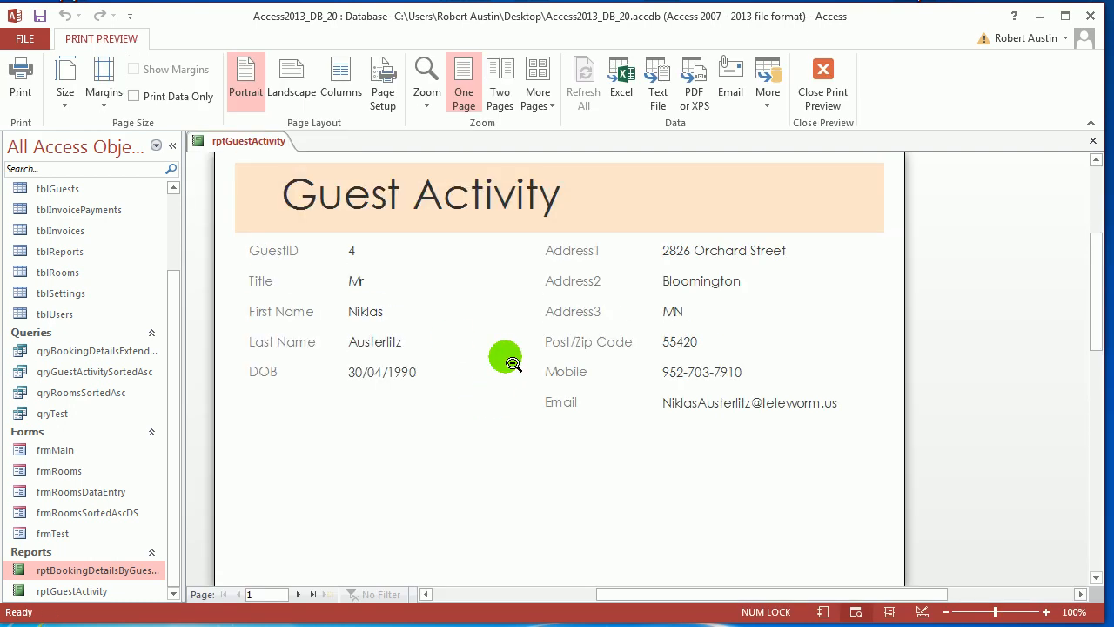
Step: Examine the rptGuestActivity report's control arrangement in Layout View
right_click(248, 141)
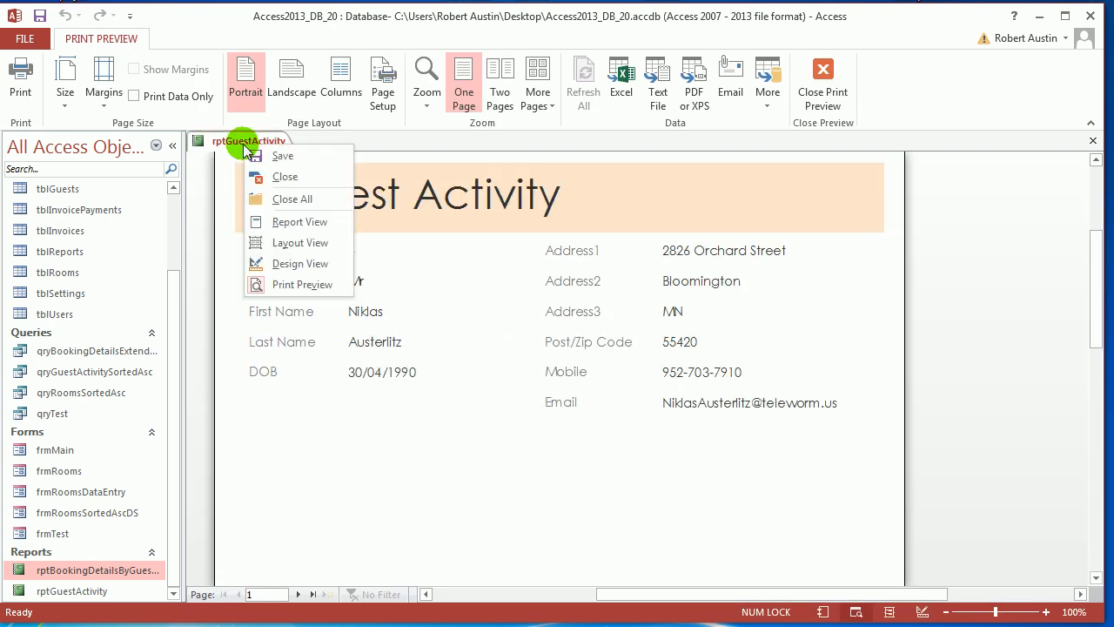
click(322, 252)
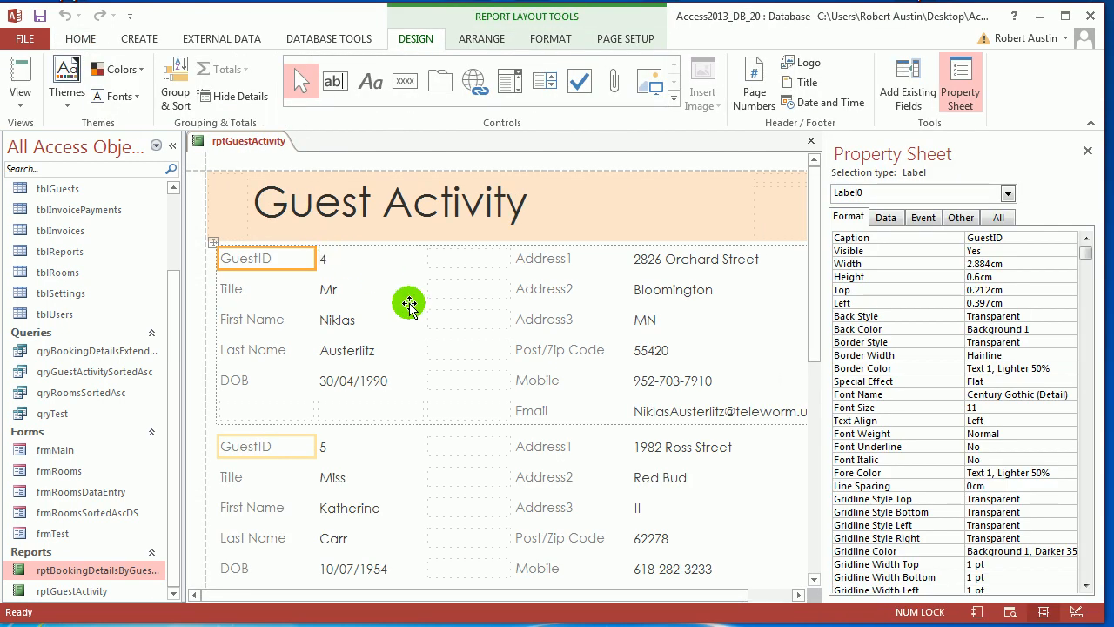
scroll(411, 305, down, 1)
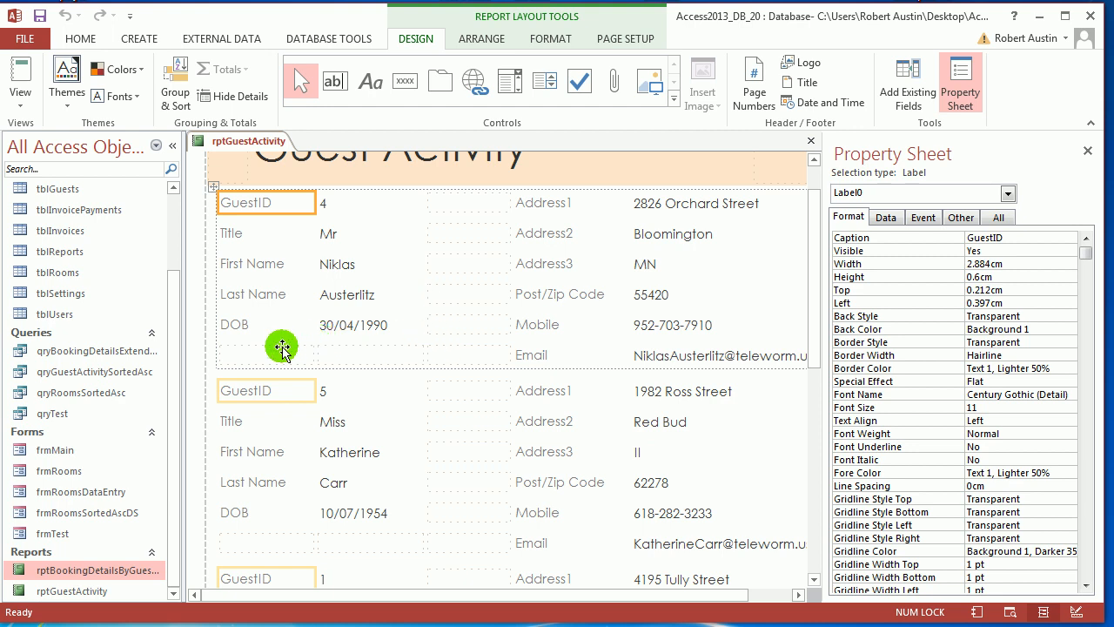
Step: Switch rptGuestActivity to Design View and insert two rows below the empty cell under the DOB label
right_click(254, 148)
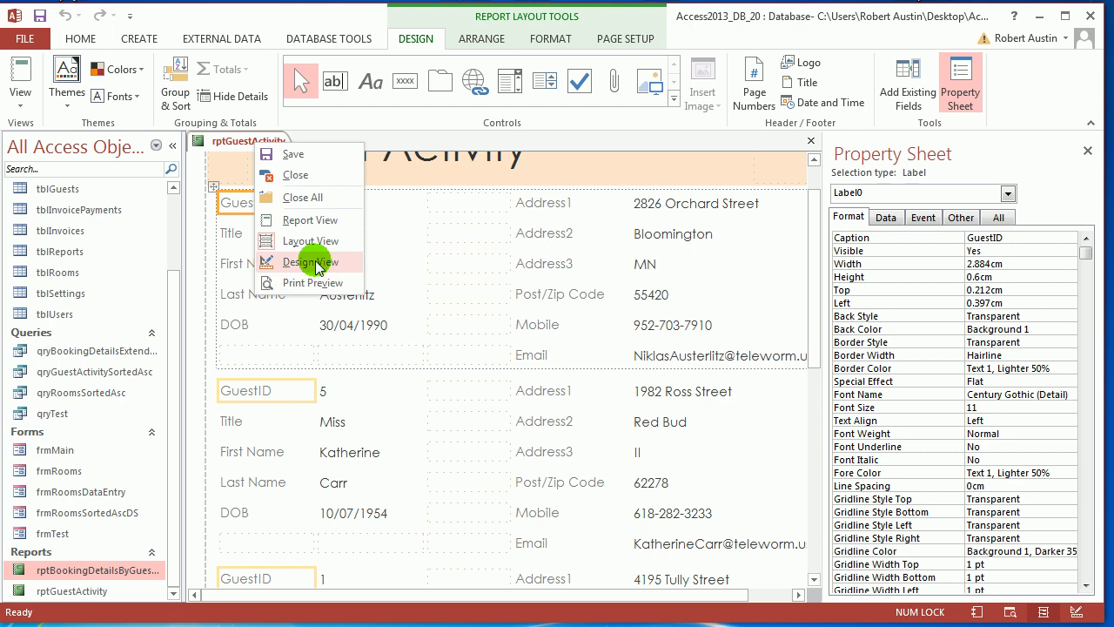
click(314, 263)
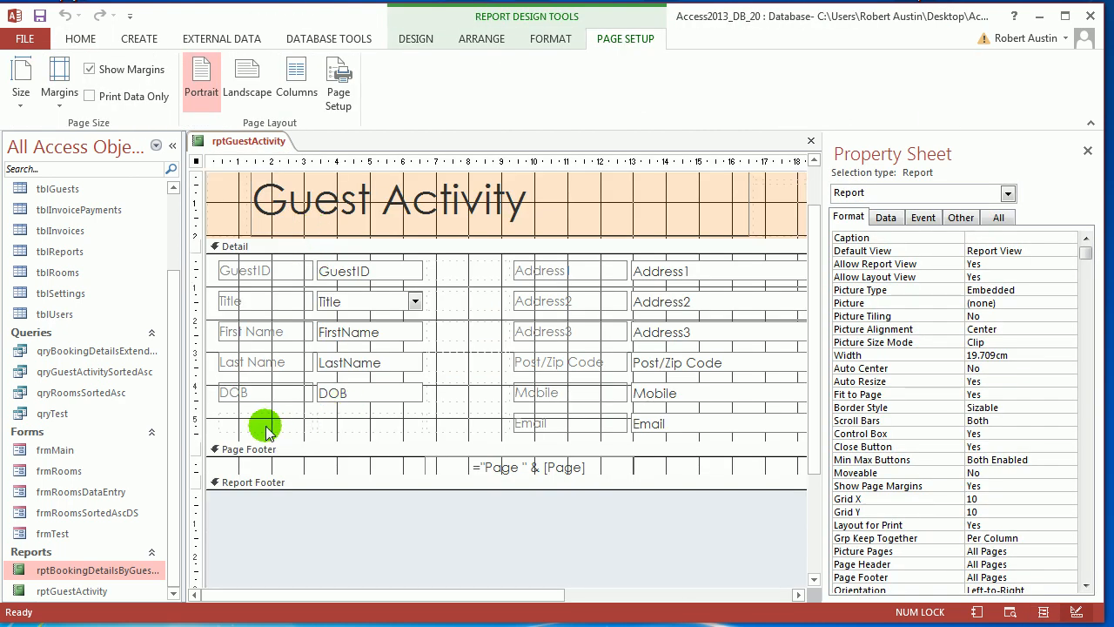
click(315, 425)
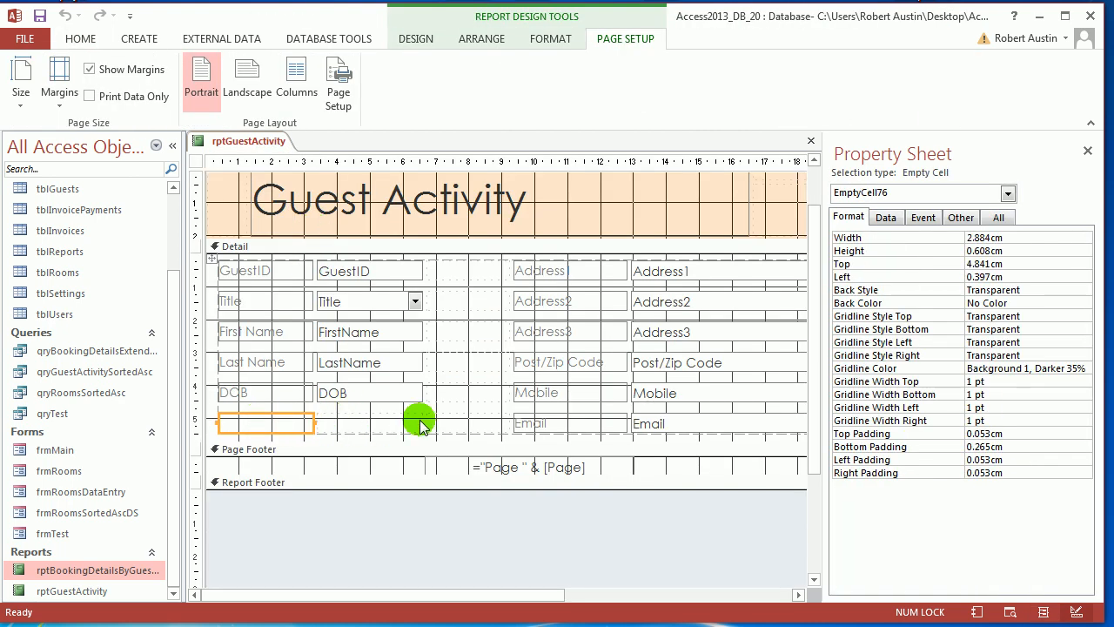
click(476, 38)
click(229, 78)
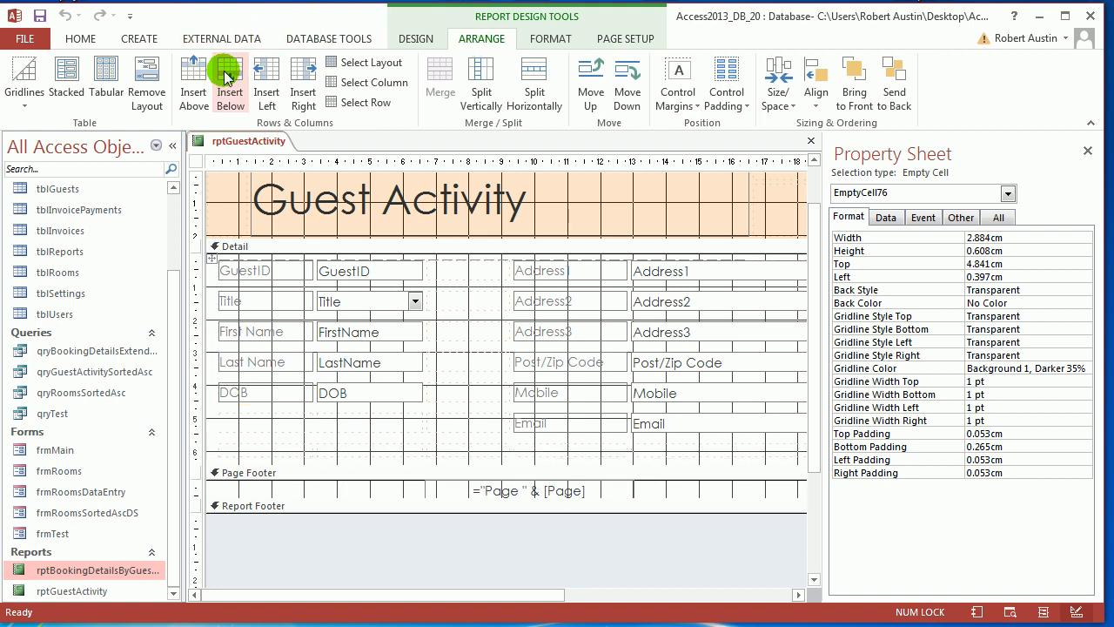
click(228, 78)
Step: Merge all empty cells of the Detail layout's last row into one cell
scroll(349, 168, down, 2)
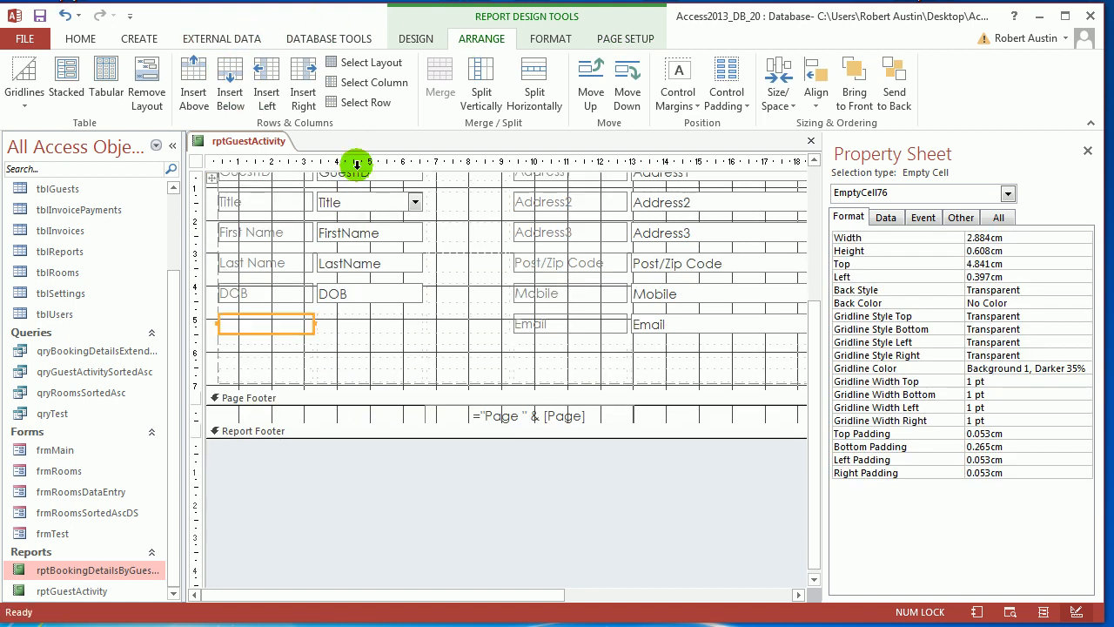
ctrl+click(276, 372)
click(276, 372)
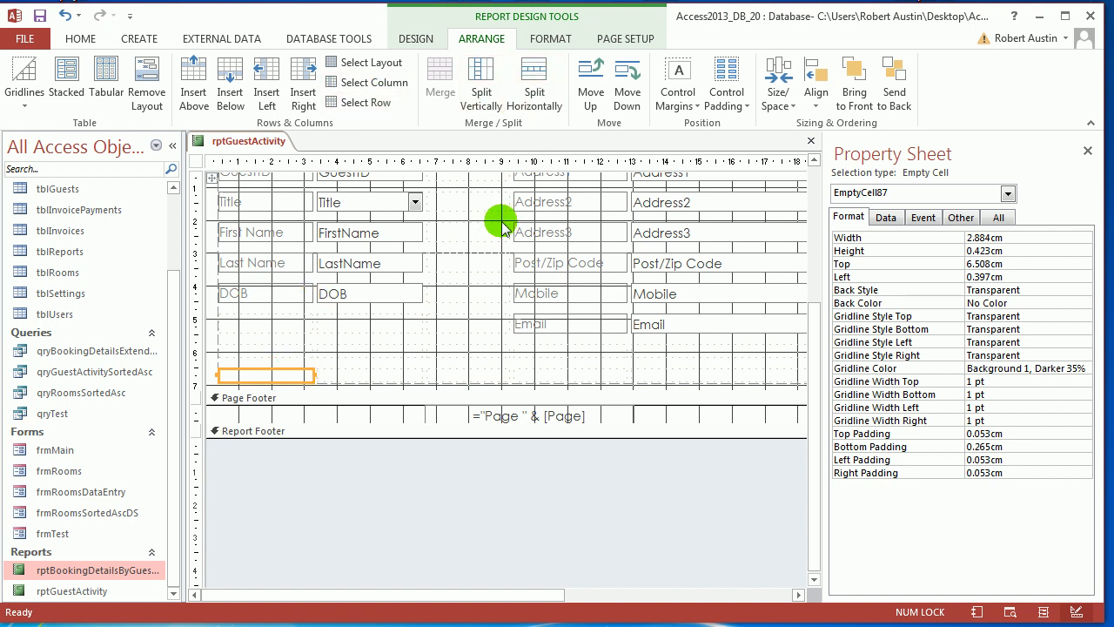
click(366, 105)
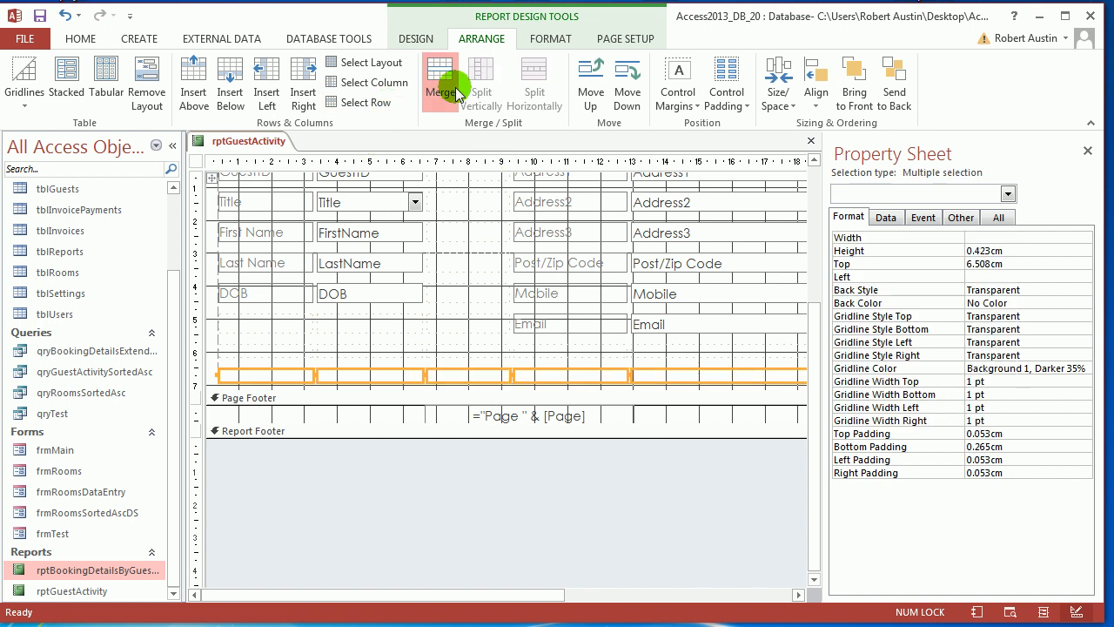
click(440, 87)
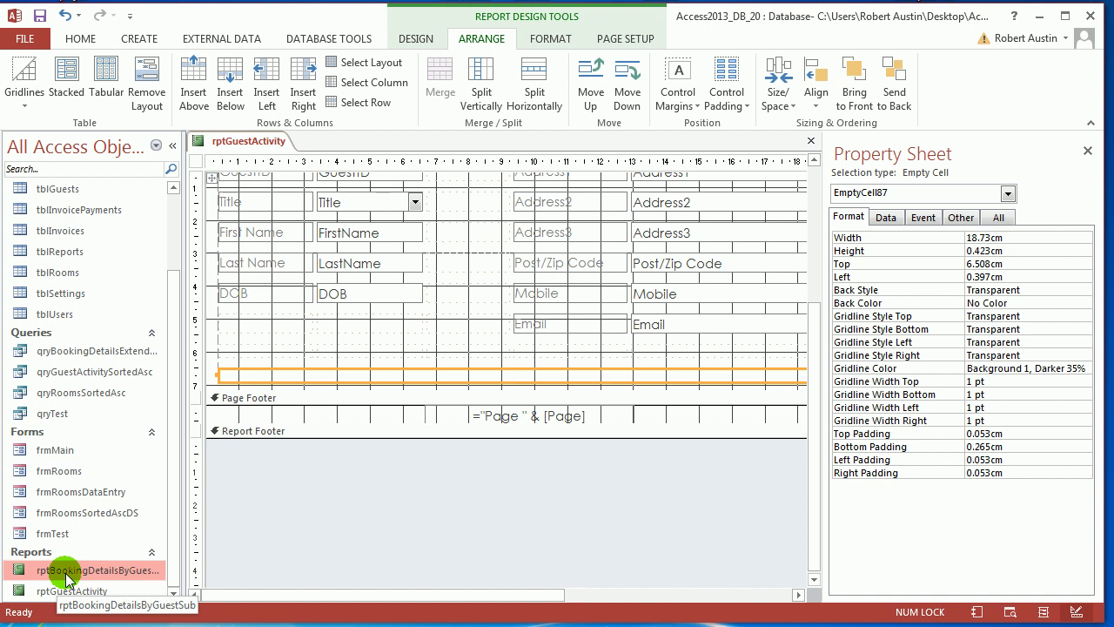
Step: Add rptBookingDetailsByGuestSub to the Detail section as a subreport and delete its attached label
drag(67, 578, 239, 406)
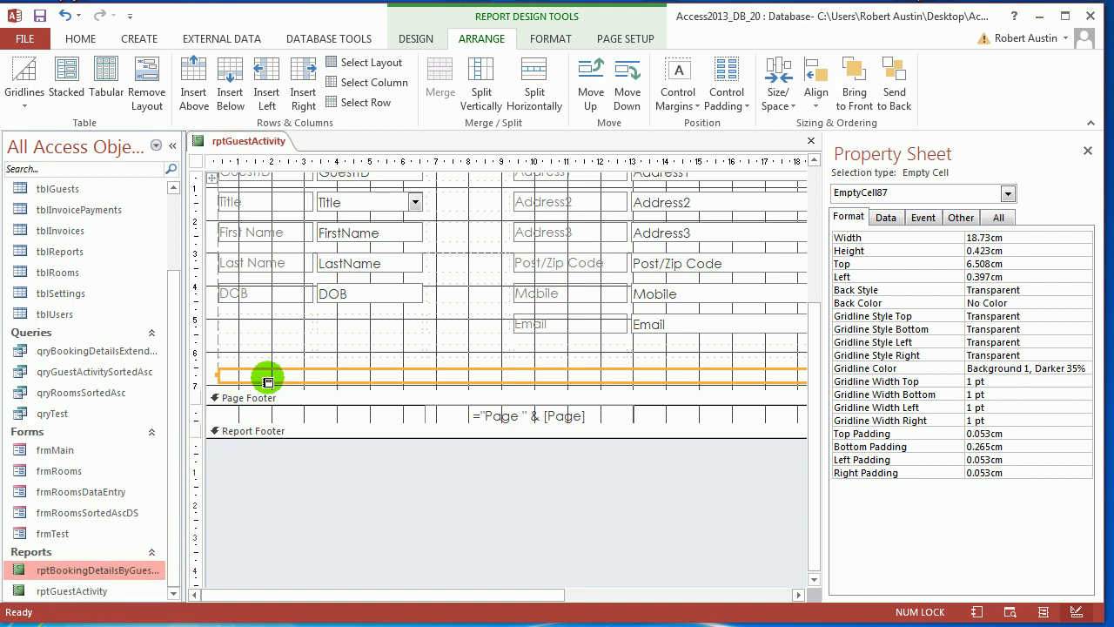
drag(300, 375, 303, 370)
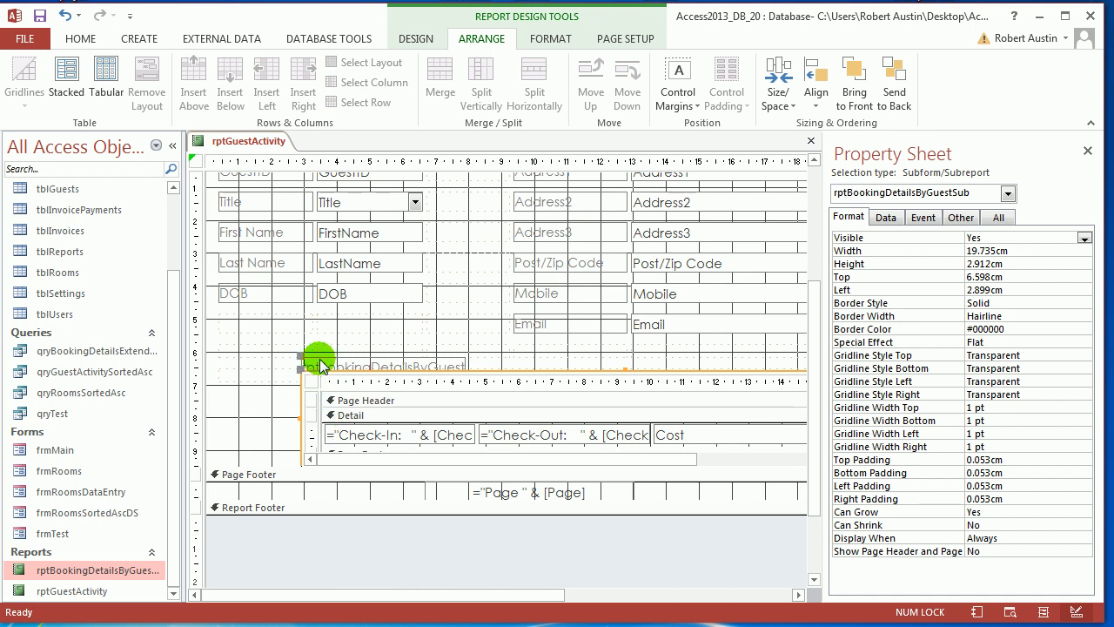
click(319, 364)
key(Delete)
Step: Move the booking details subreport into the merged cell in the Detail layout's last row
click(308, 372)
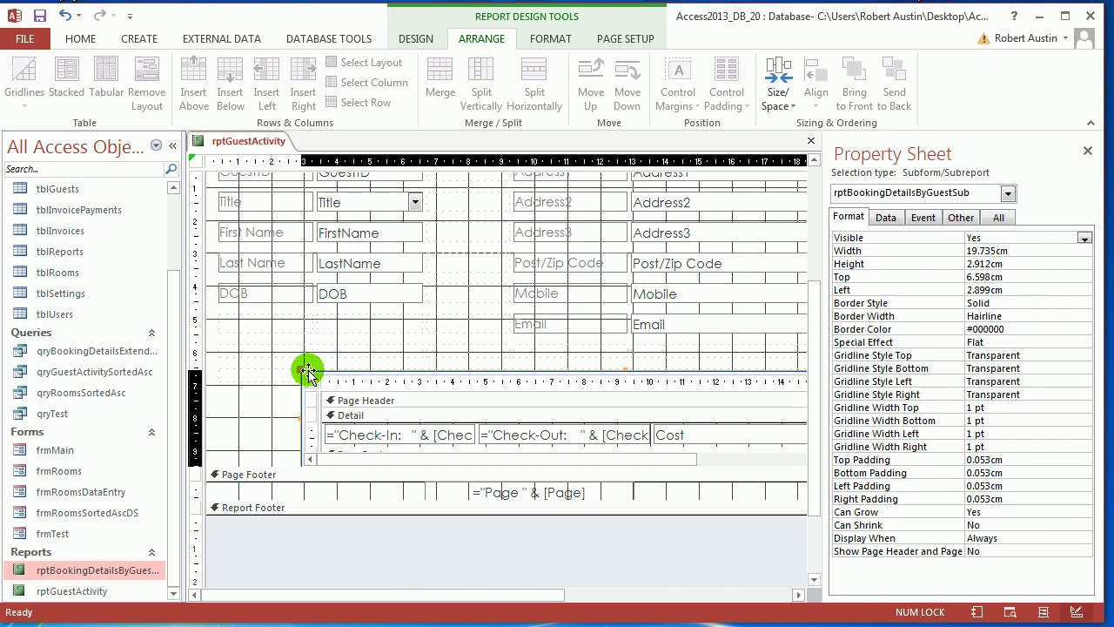
drag(308, 371, 334, 435)
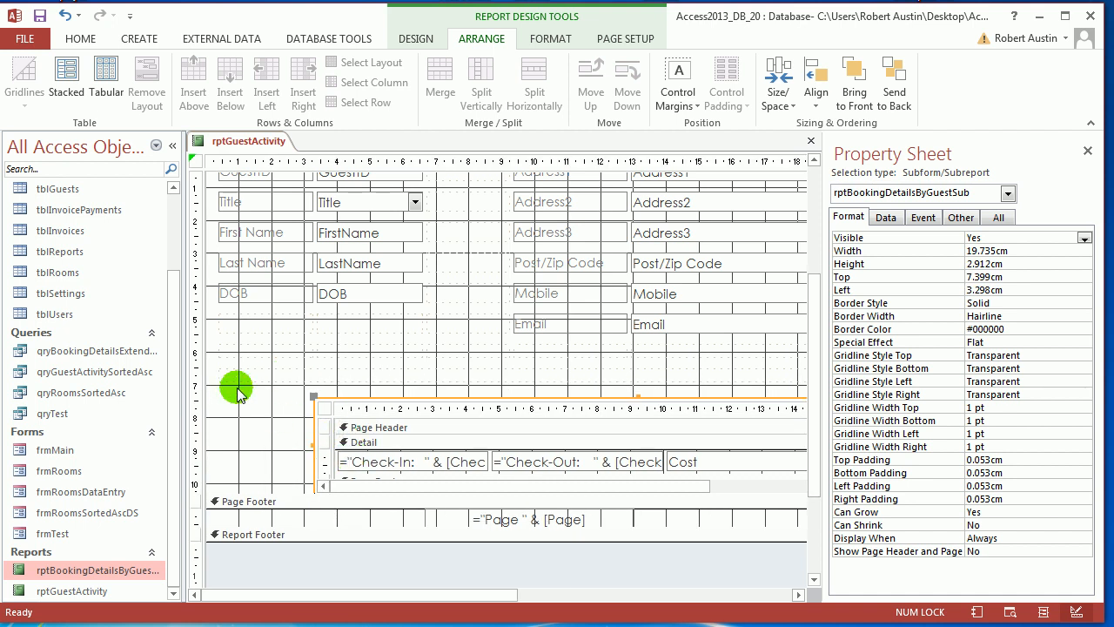
click(240, 390)
click(327, 418)
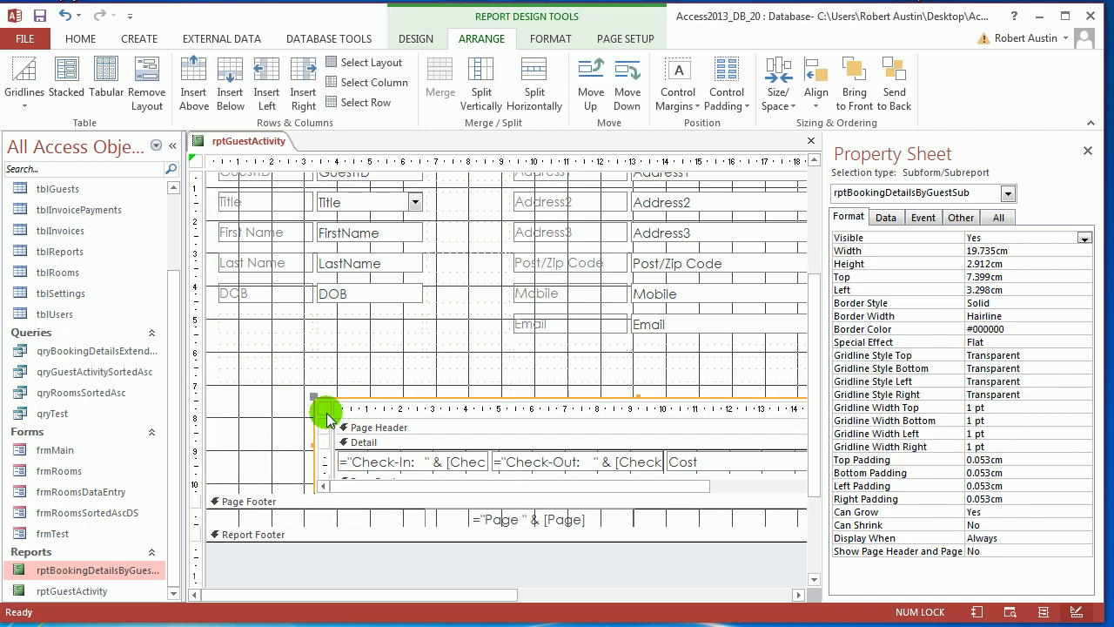
click(317, 405)
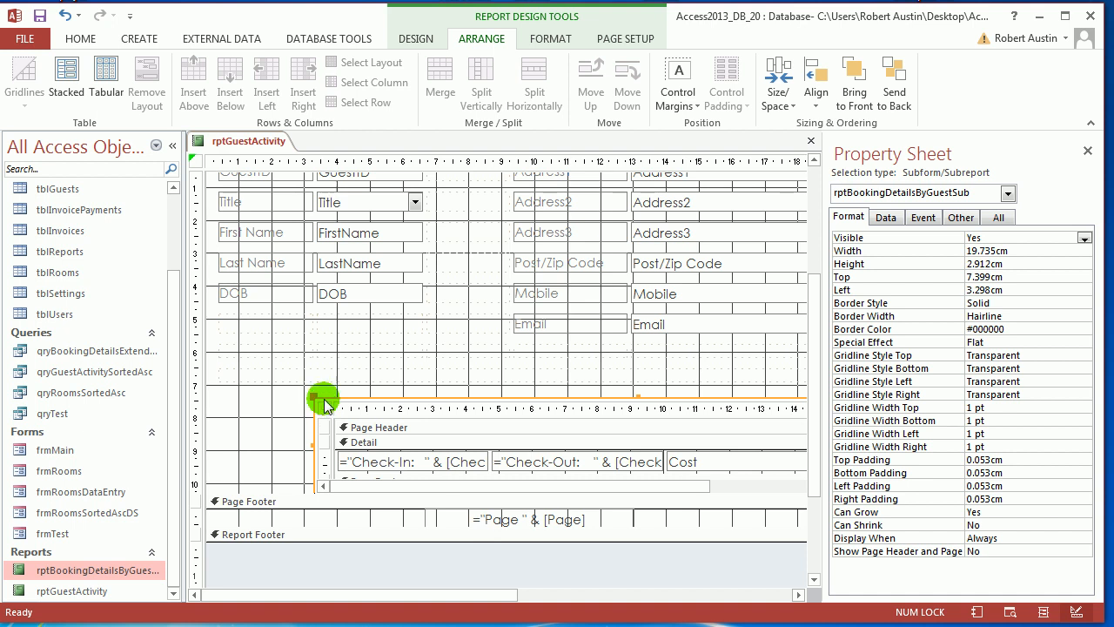
drag(319, 399, 290, 376)
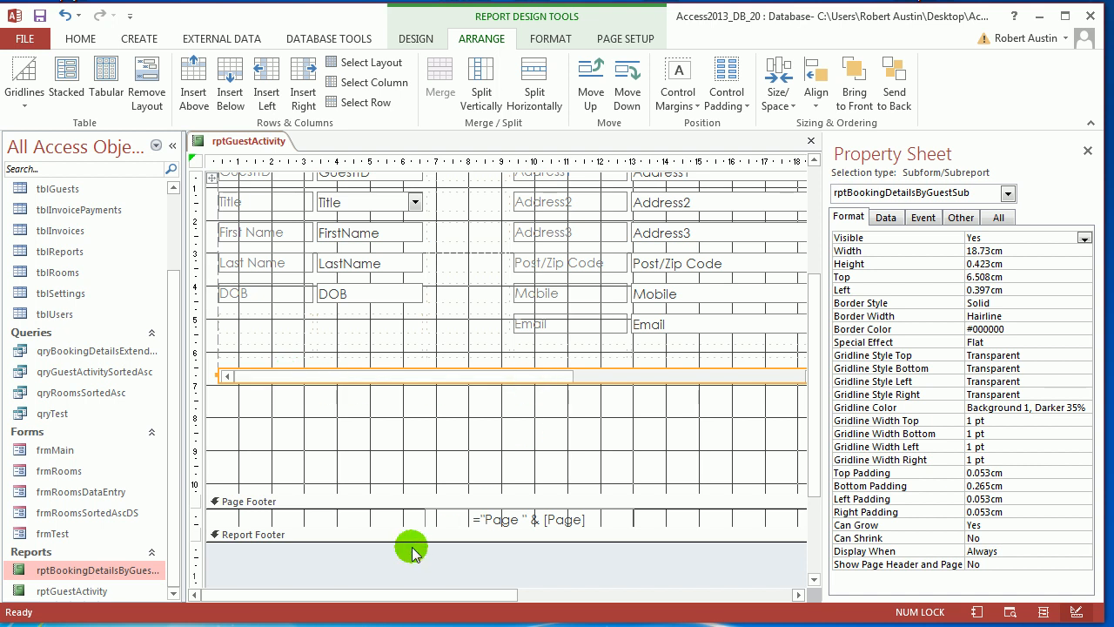
Step: Shrink the Detail section to just below the subreport and narrow the report to the layout's right edge, about 19 cm
drag(396, 493, 412, 396)
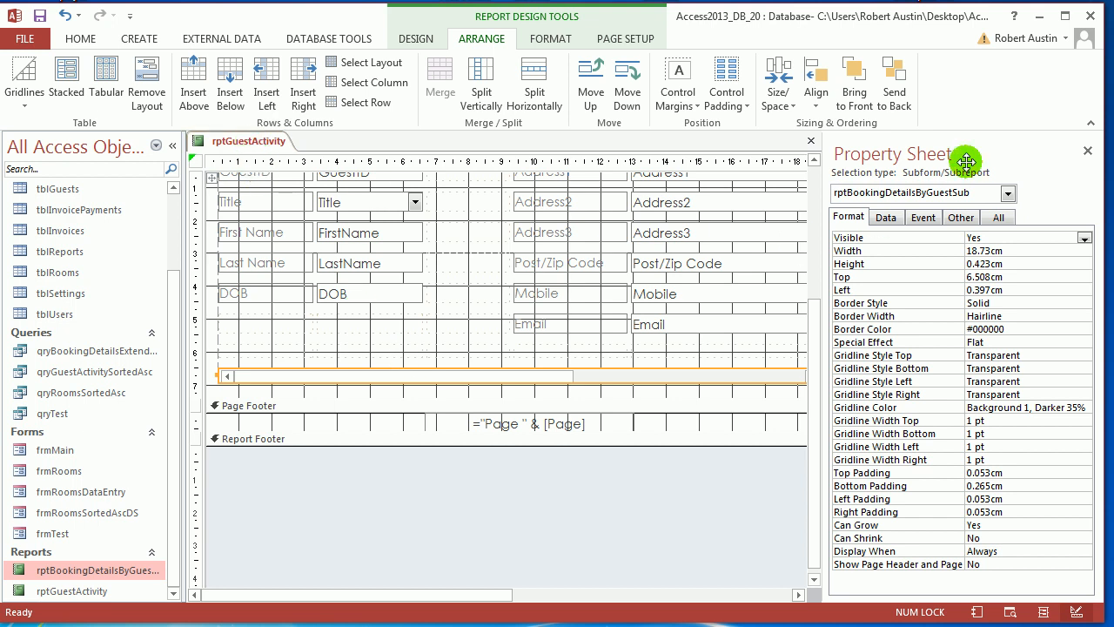
click(1088, 151)
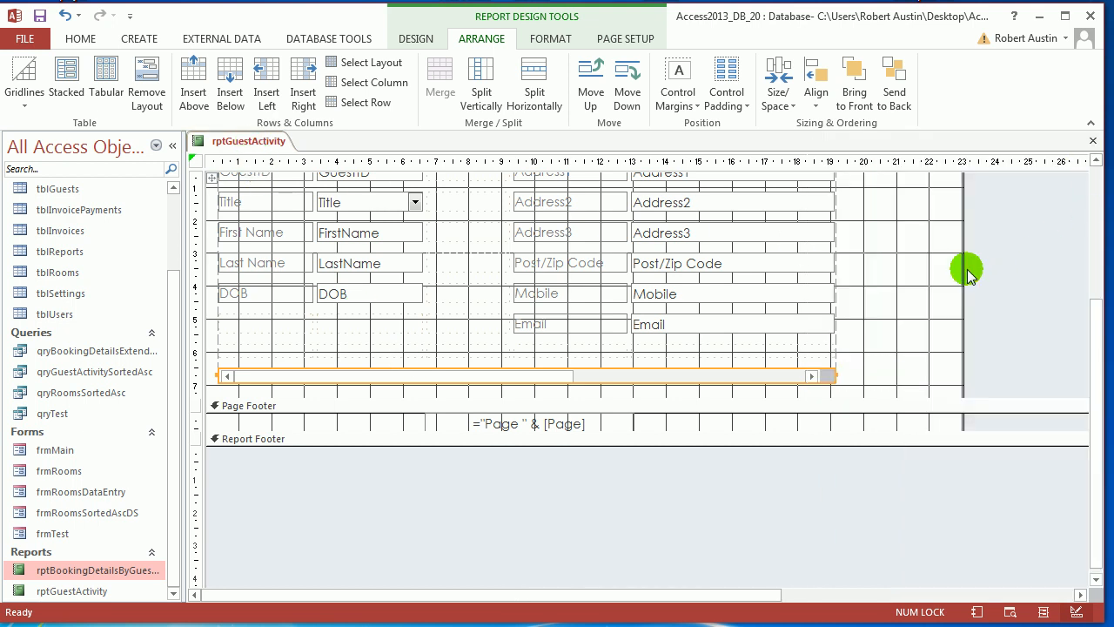
drag(967, 272, 893, 287)
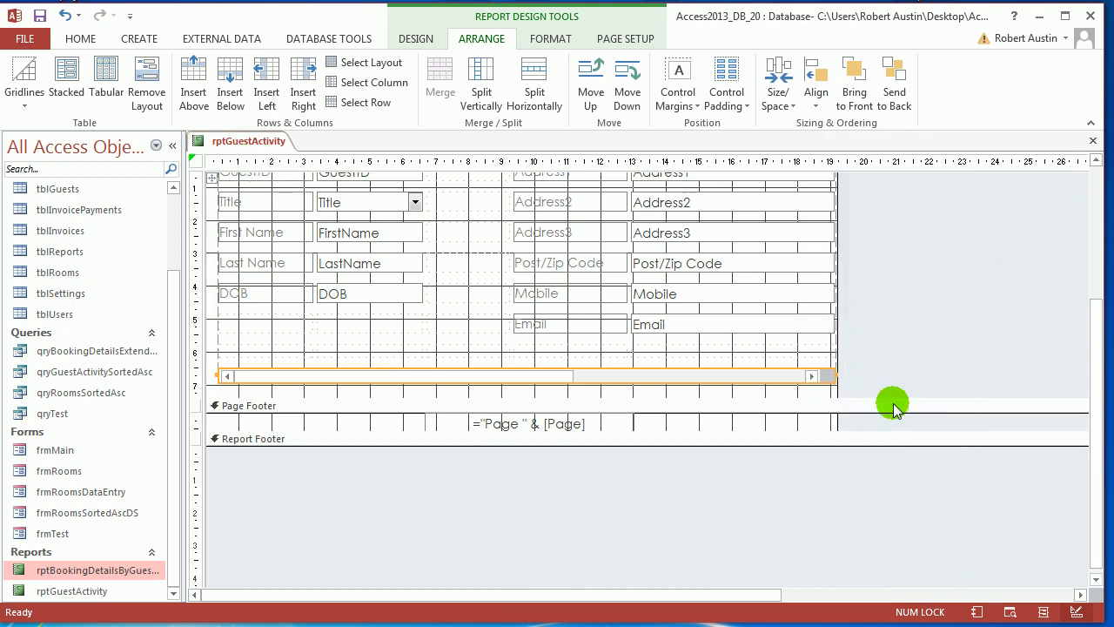
Step: Display rptGuestActivity in Report View to check the embedded booking details
right_click(228, 148)
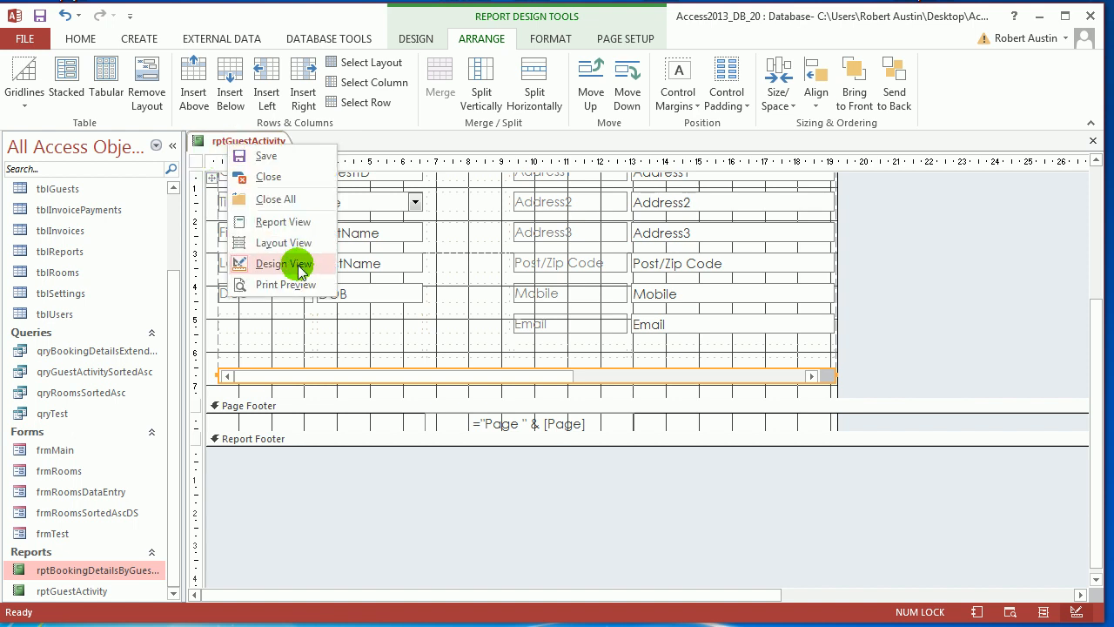
click(299, 221)
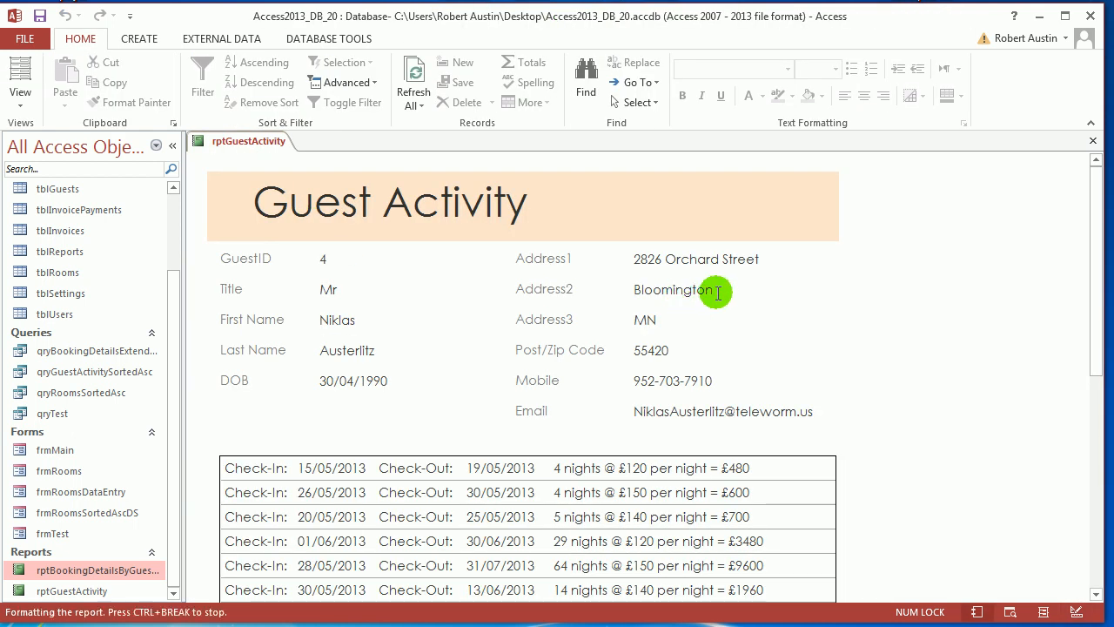
Step: Examine the bookings listed under each guest in rptGuestActivity, in Report View and in Print Preview
scroll(717, 292, down, 6)
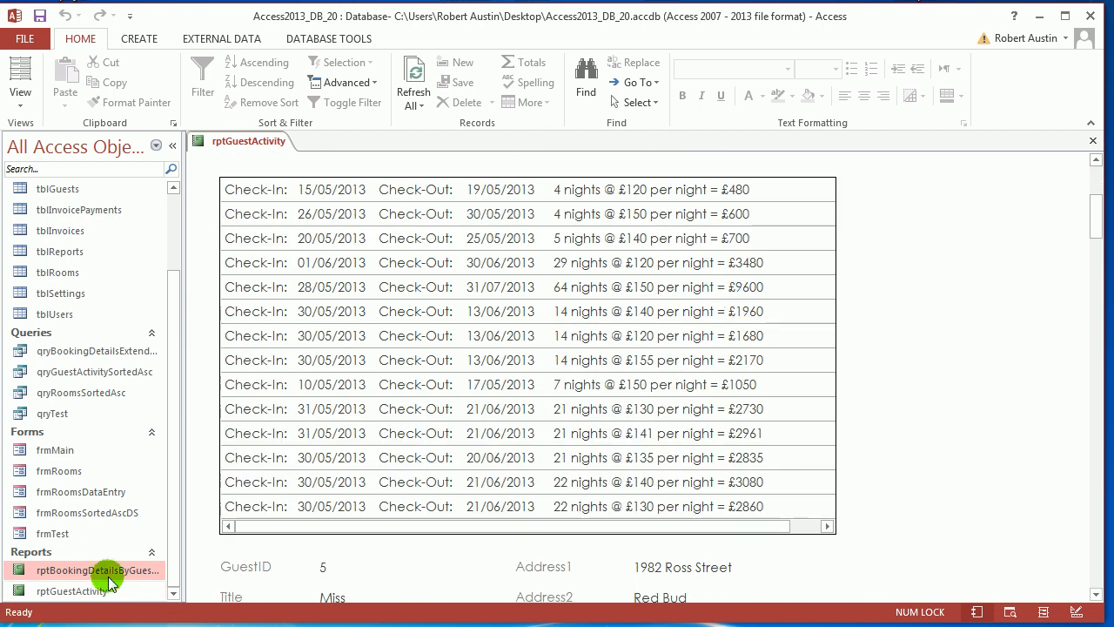
scroll(251, 457, up, 5)
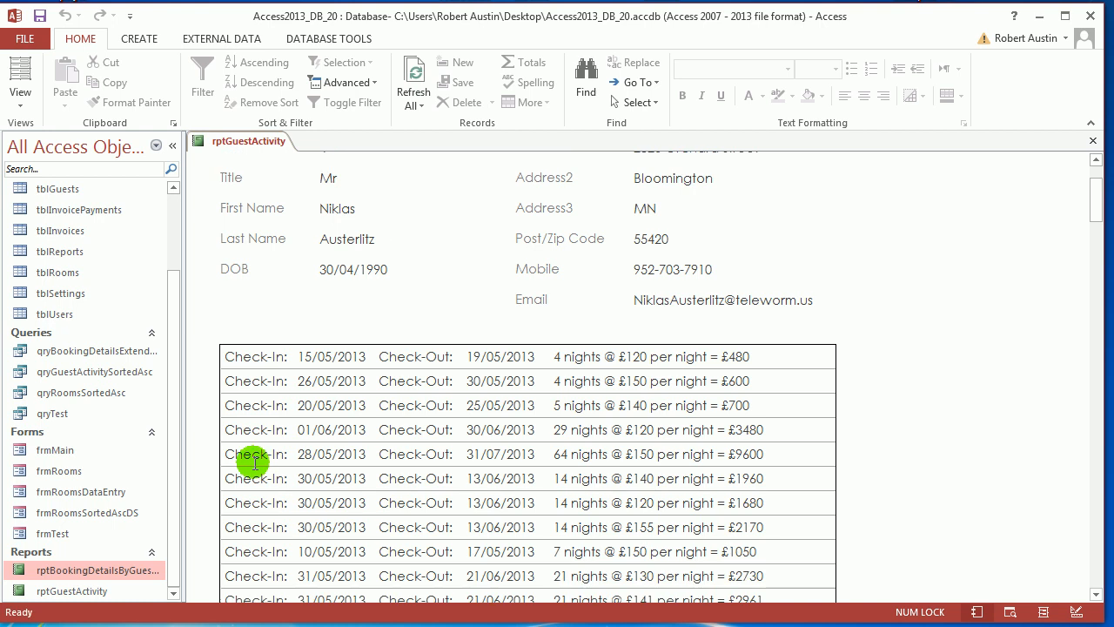
right_click(229, 142)
click(293, 290)
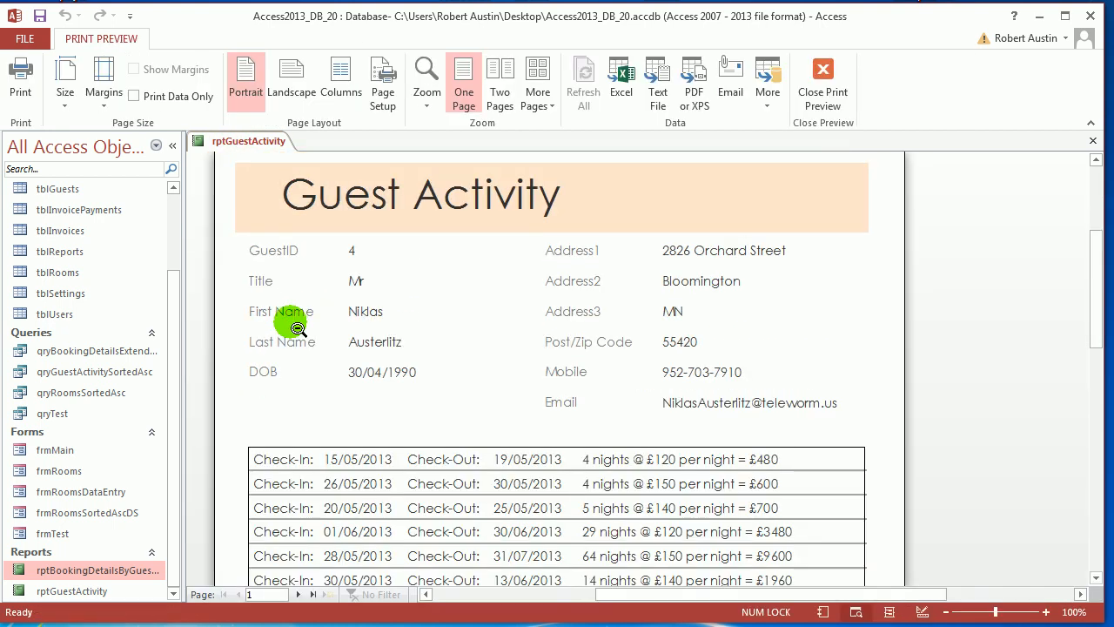
scroll(463, 331, up, 1)
scroll(459, 348, down, 2)
scroll(458, 355, down, 2)
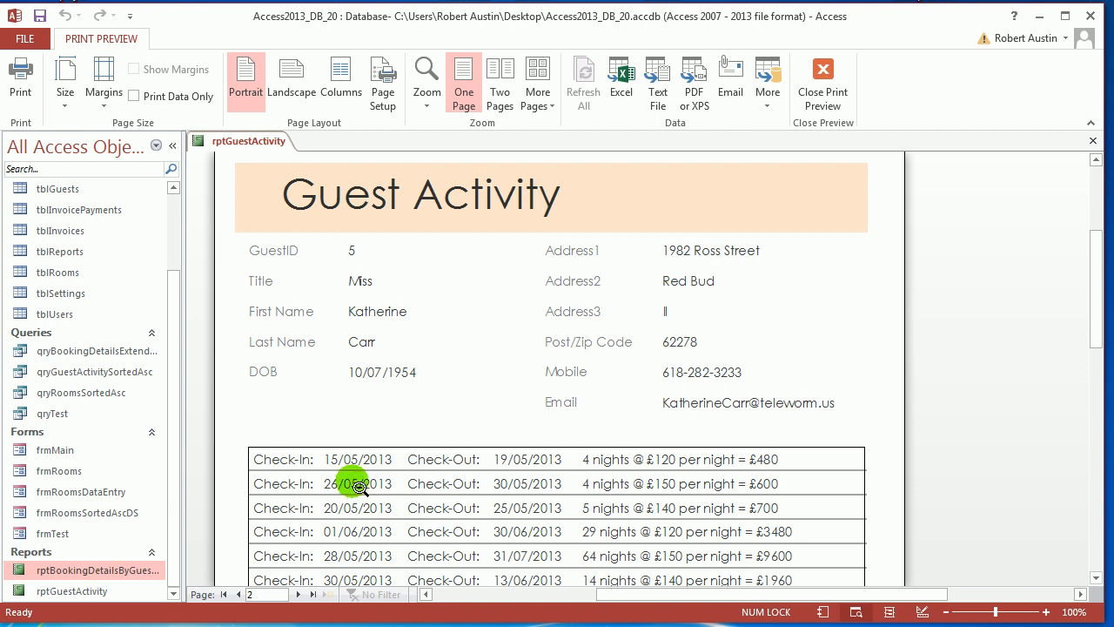
Step: In Layout View, link the booking details subreport with GuestID as the master field and GuestID_FK as the child field
right_click(247, 141)
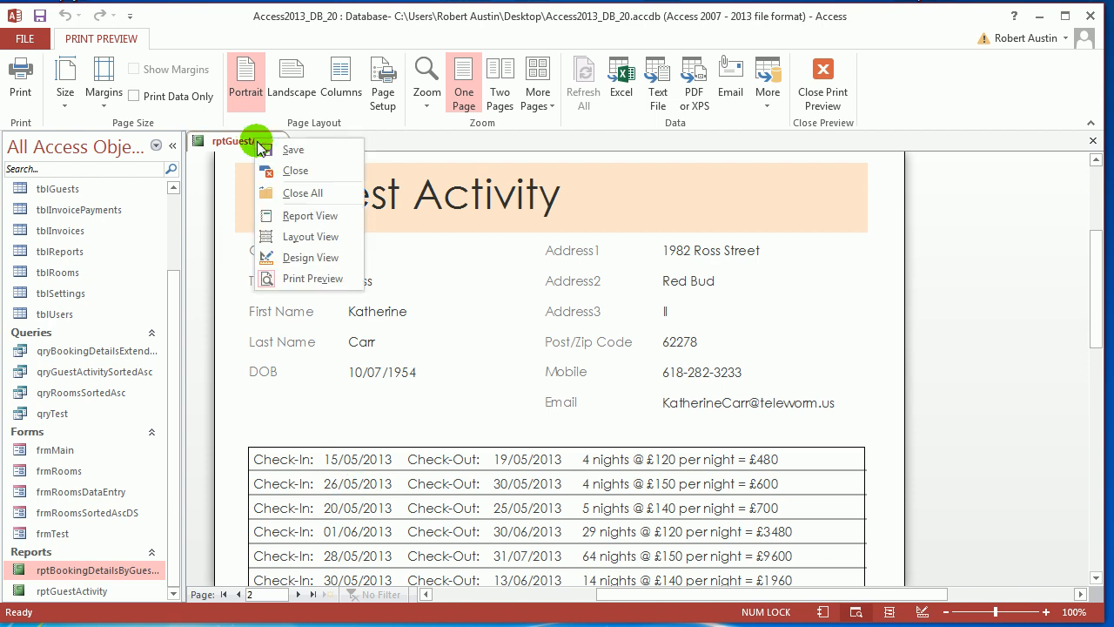
click(304, 237)
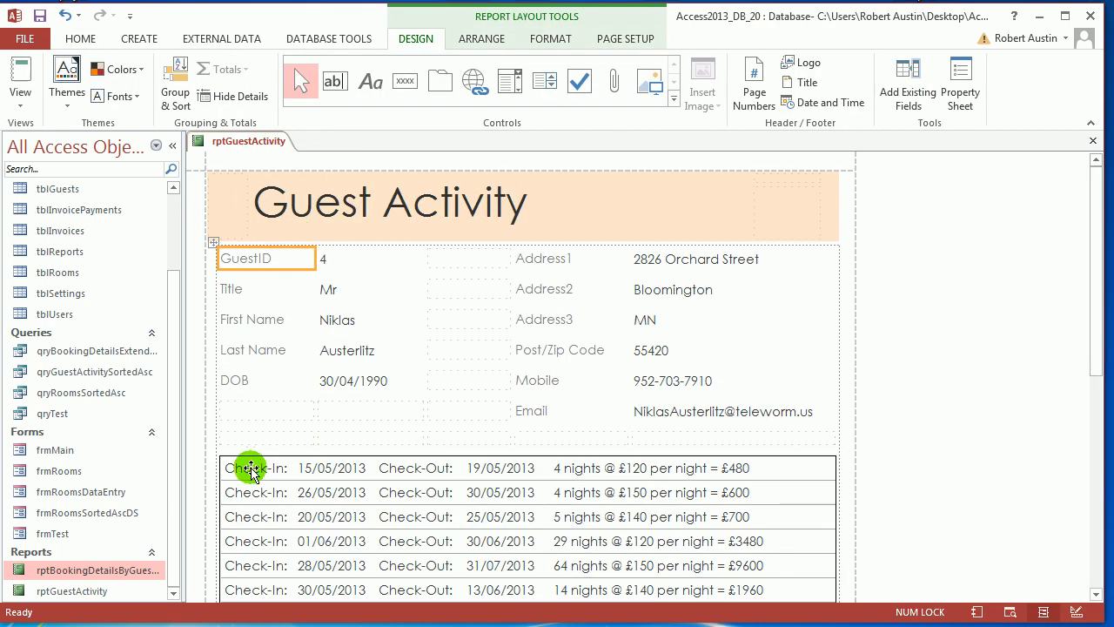
click(250, 470)
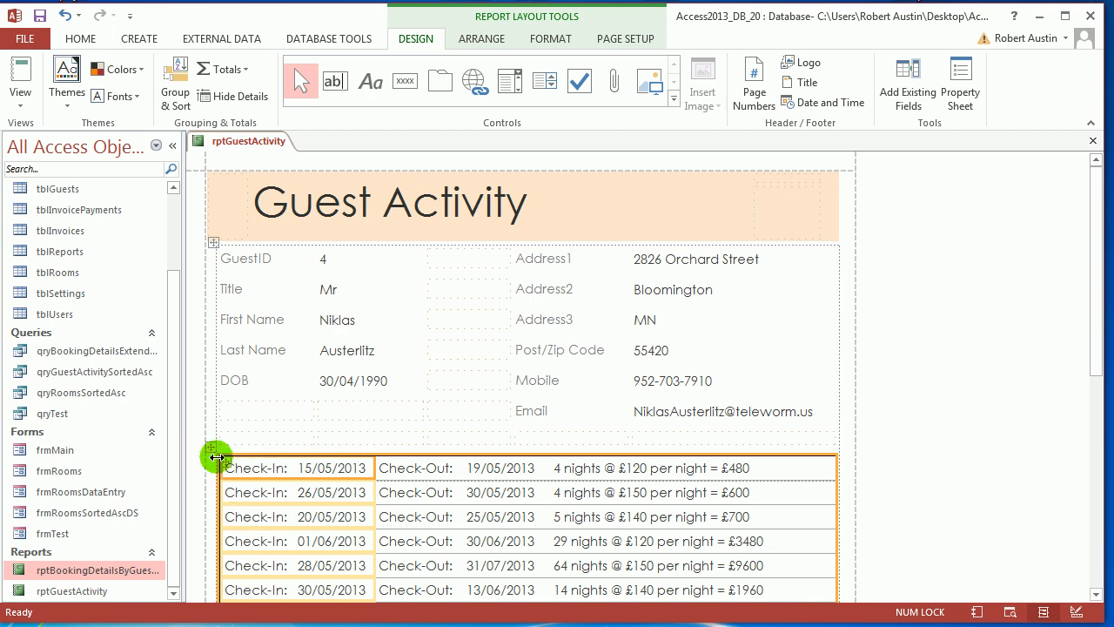
click(210, 448)
key(F4)
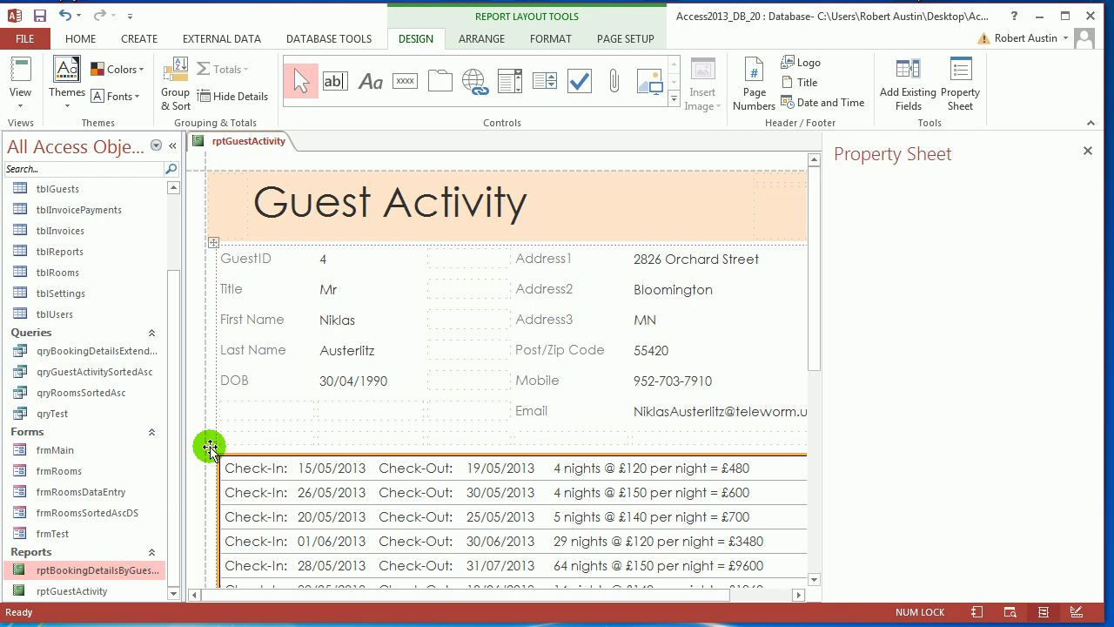
click(895, 222)
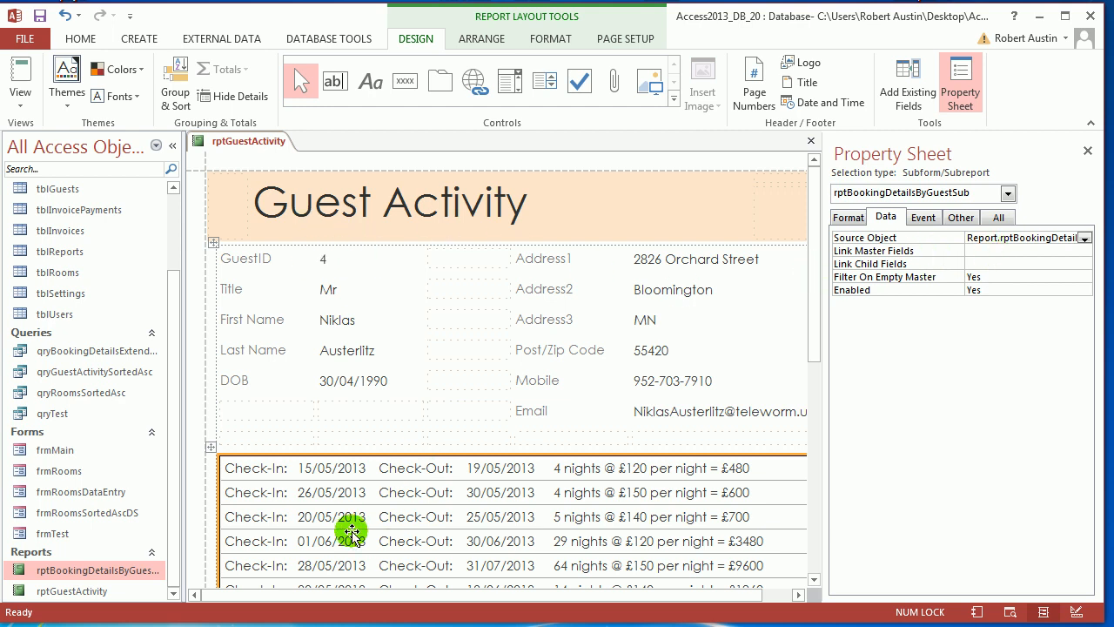
click(1047, 252)
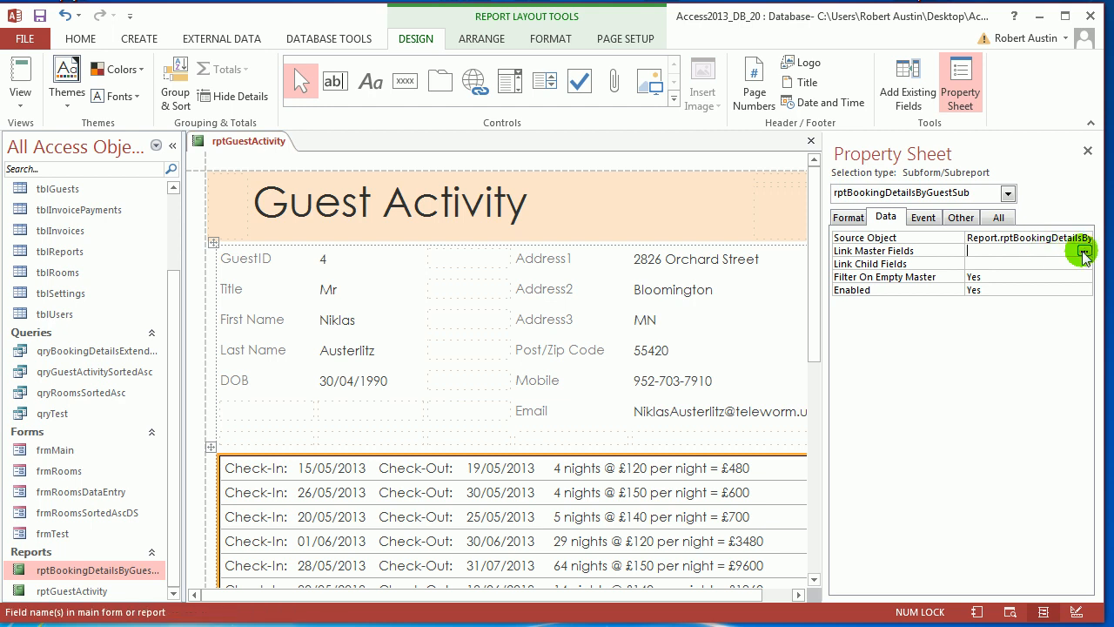
click(1084, 252)
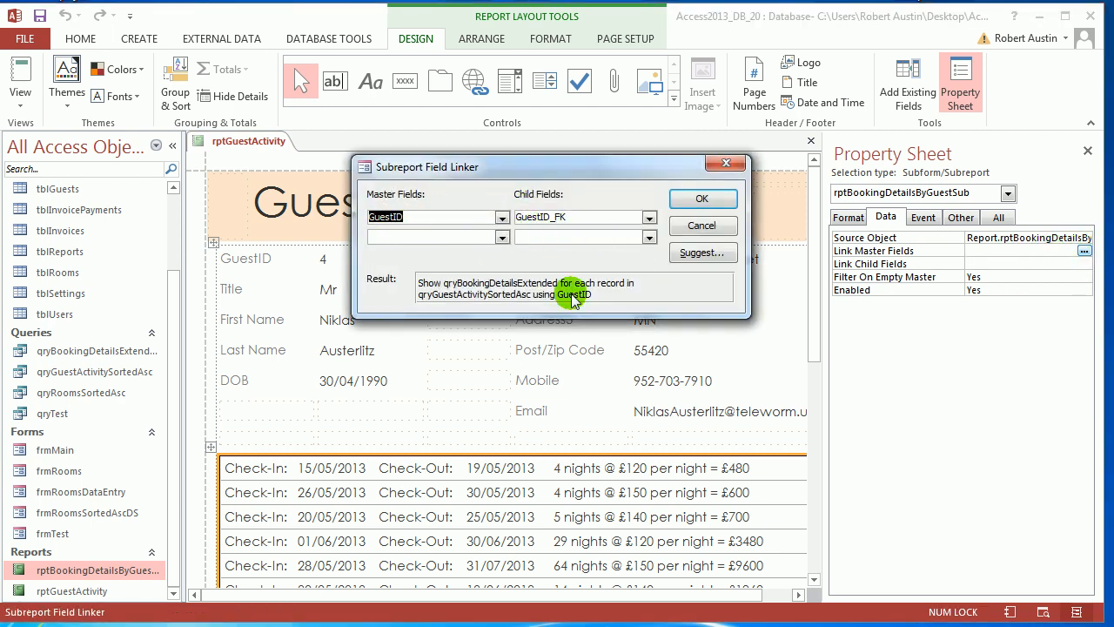
click(702, 200)
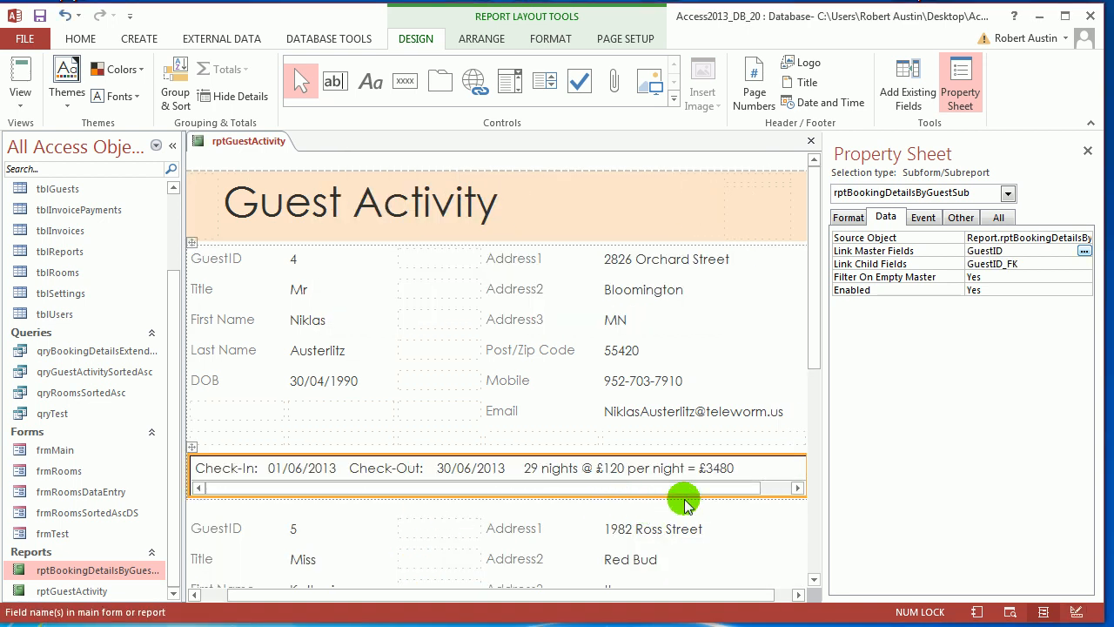
Step: Check the linked booking details on the first guest's page of rptGuestActivity in Print Preview
right_click(248, 148)
click(326, 283)
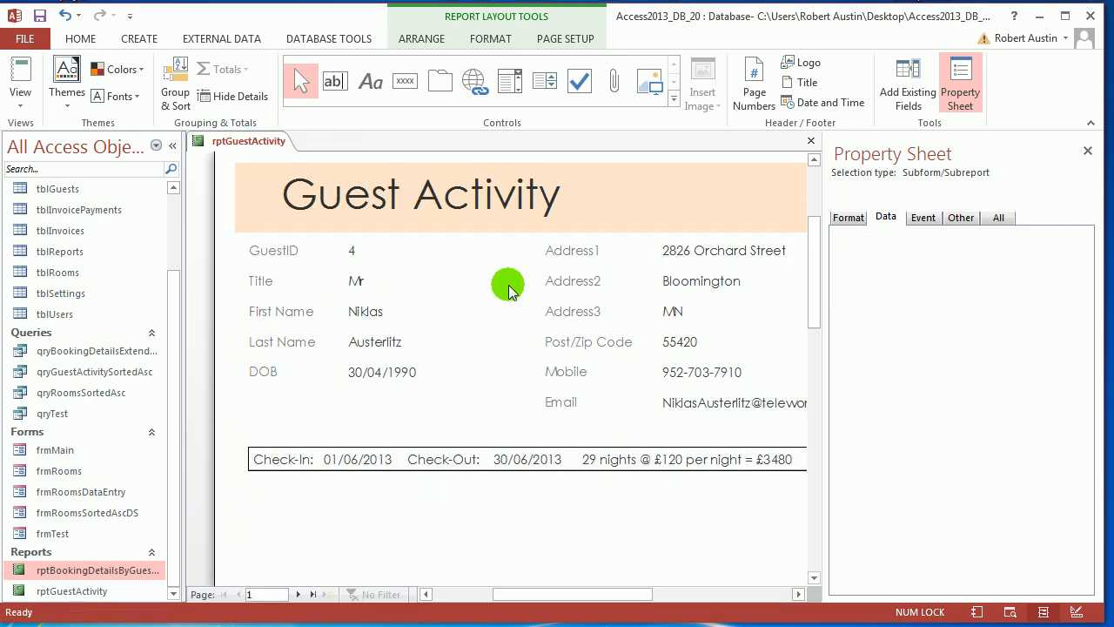
scroll(562, 290, up, 2)
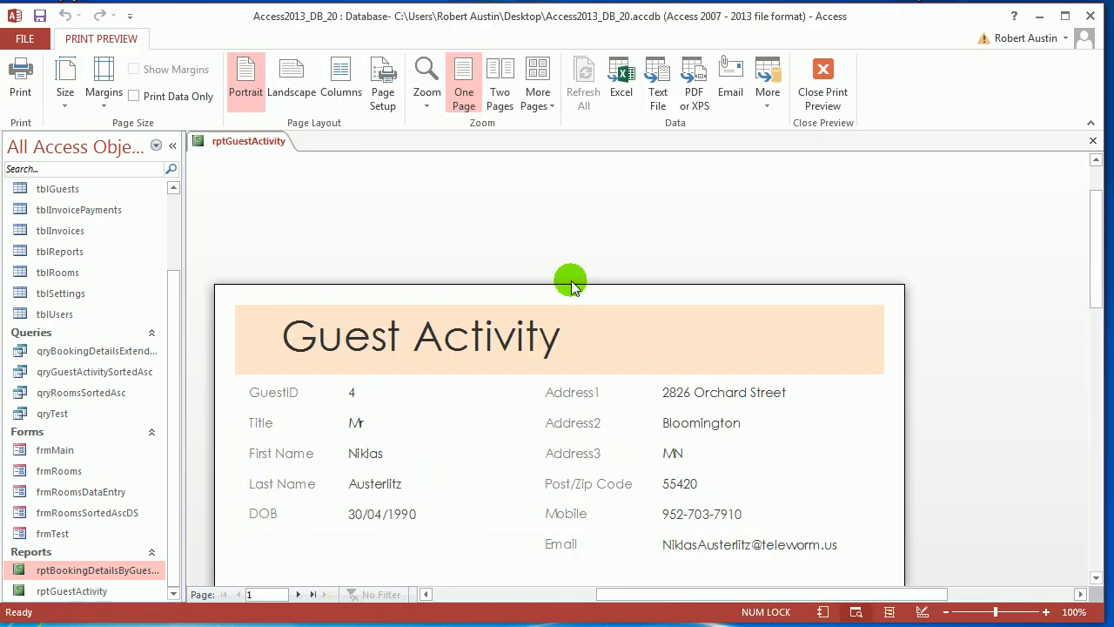
scroll(572, 283, down, 2)
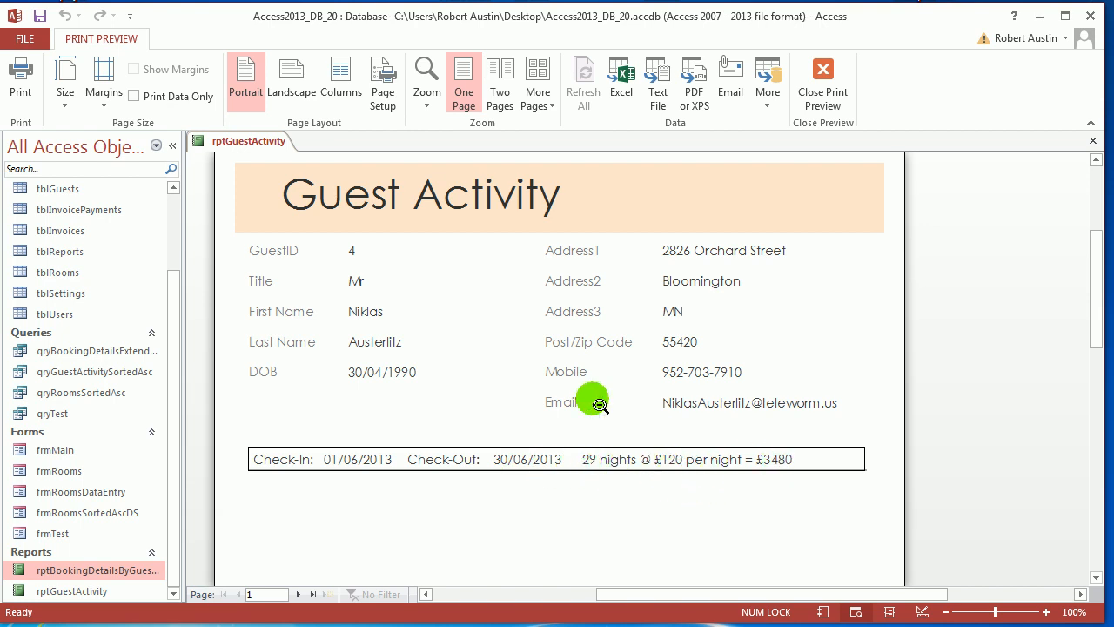
scroll(614, 404, down, 5)
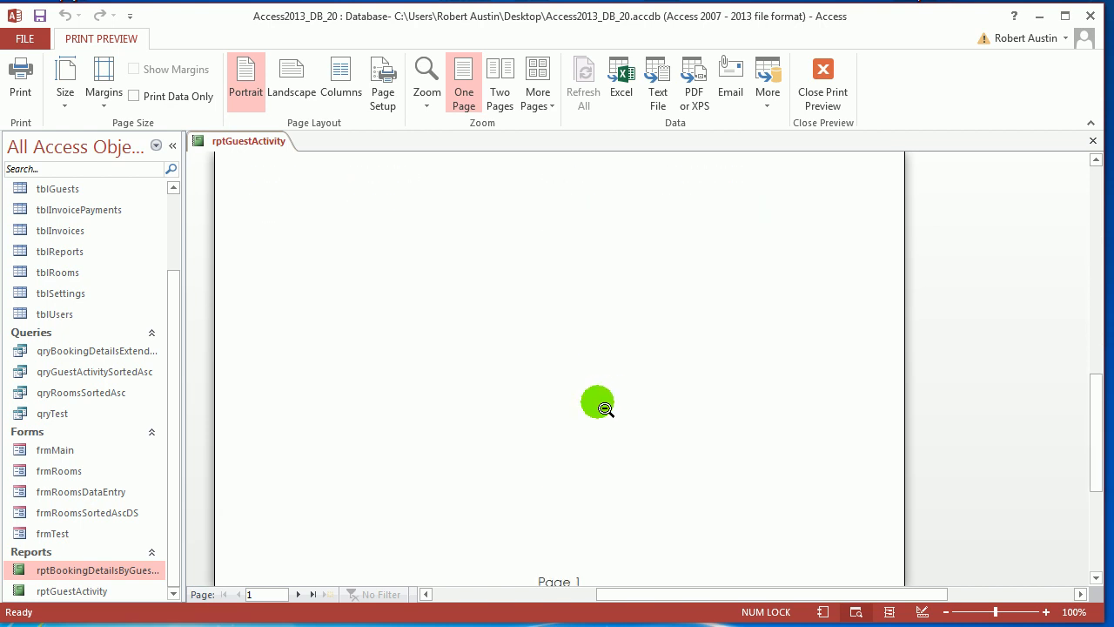
scroll(605, 408, down, 2)
scroll(604, 409, up, 8)
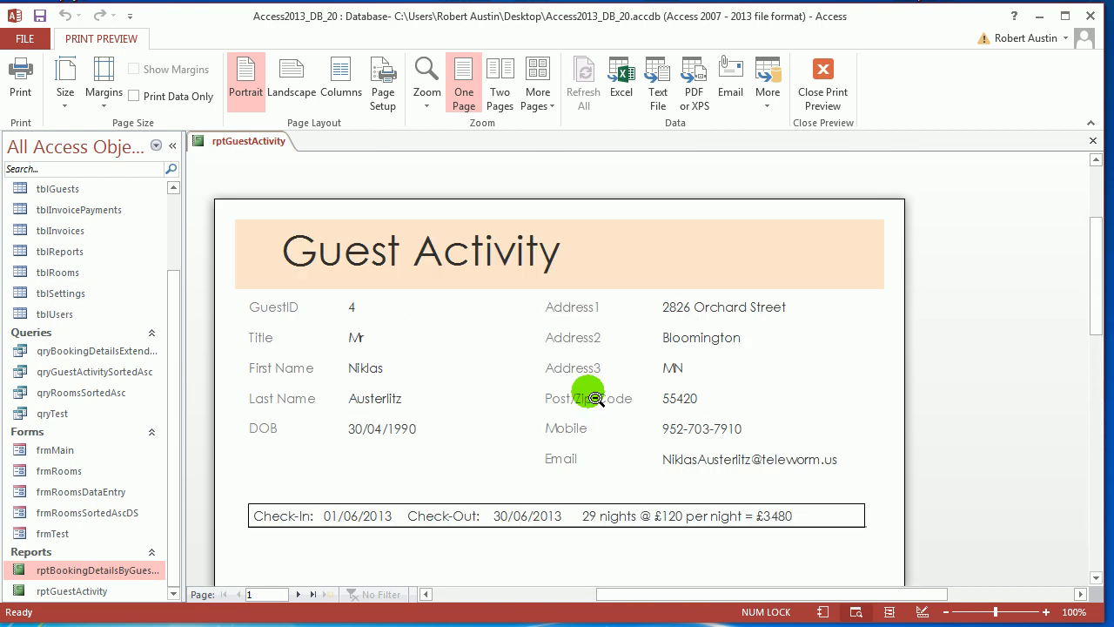
Step: In Layout View, move the whole guest details layout down to leave a gap below the Guest Activity header
right_click(245, 151)
click(293, 242)
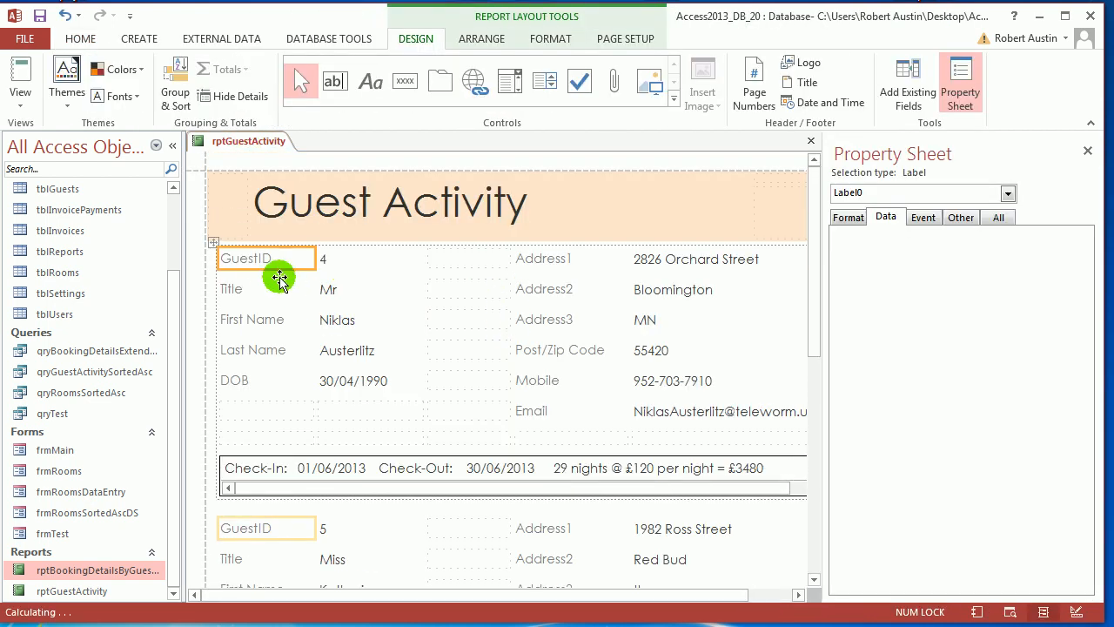
click(211, 243)
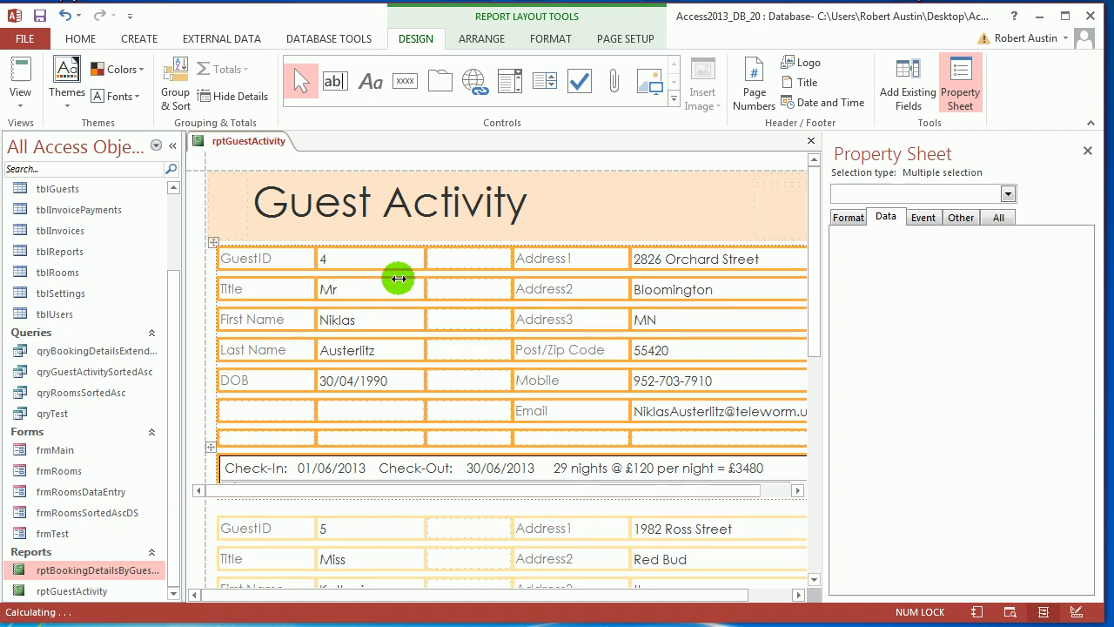
key(Down)
key(Down)
key(Down)
key(Down)
key(Down)
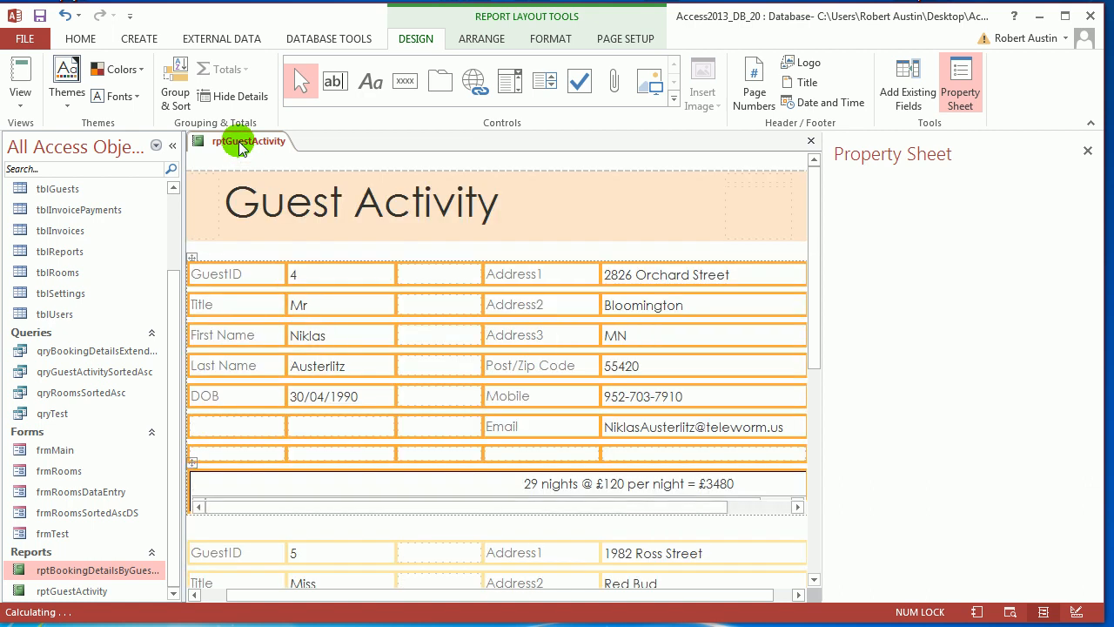
key(Down)
key(Down)
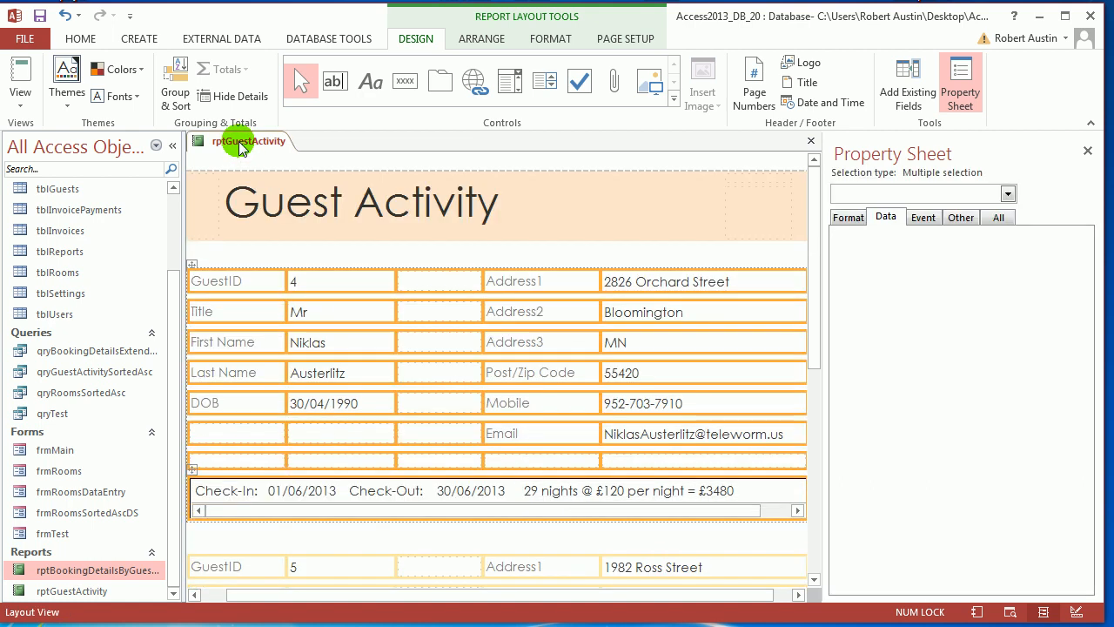
Step: Examine the spacing above the guest details and the Detail section's arrangement in Design View
right_click(241, 144)
click(301, 255)
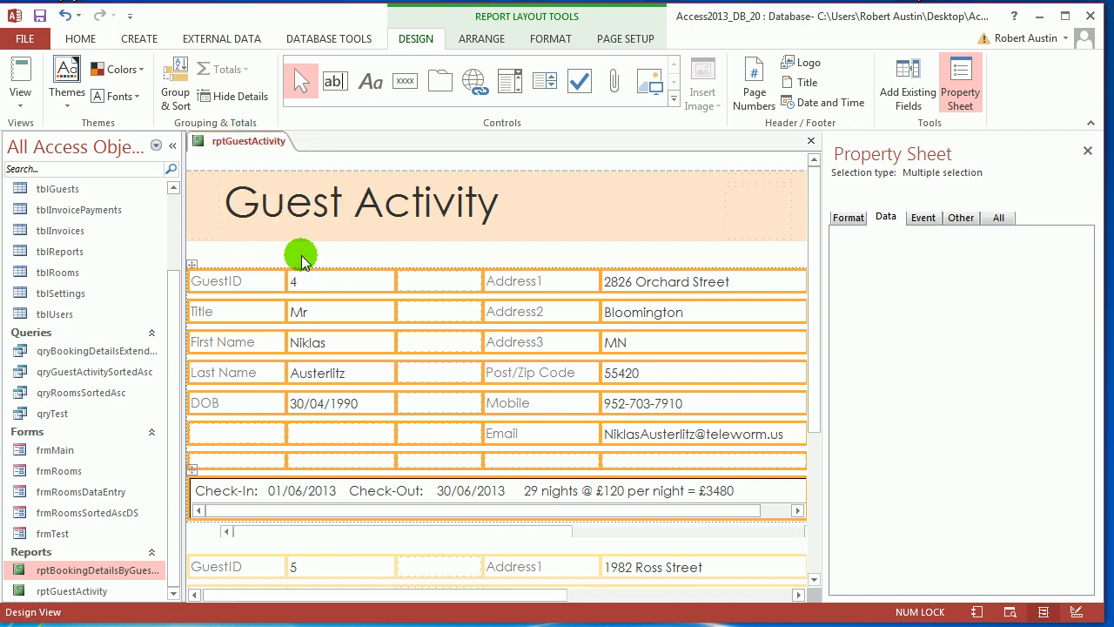
scroll(444, 318, down, 3)
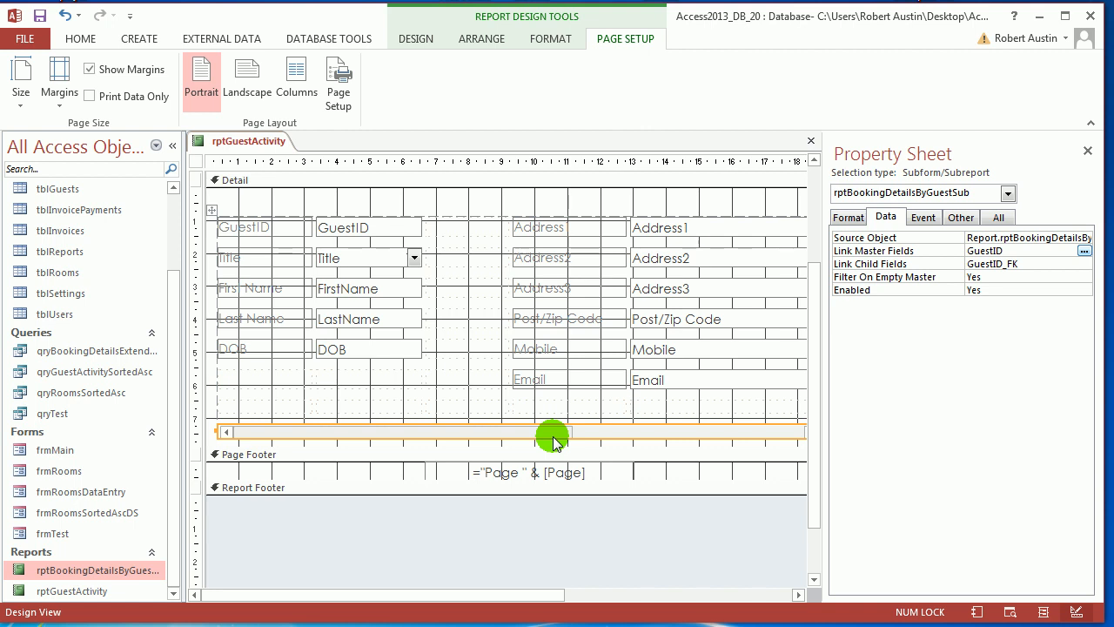
scroll(554, 441, up, 3)
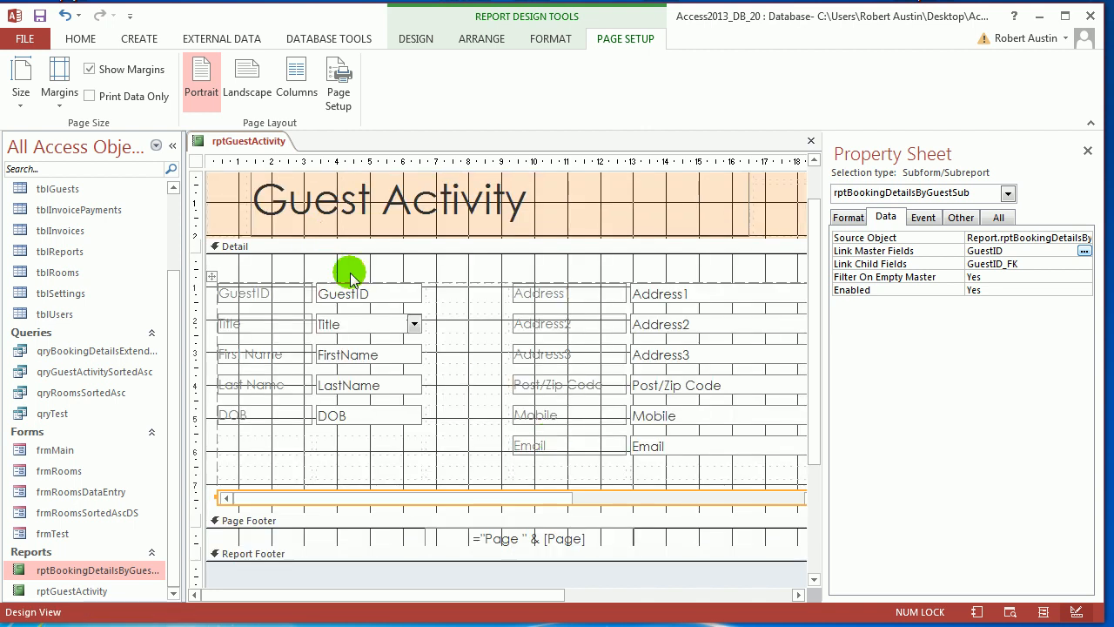
scroll(466, 320, down, 3)
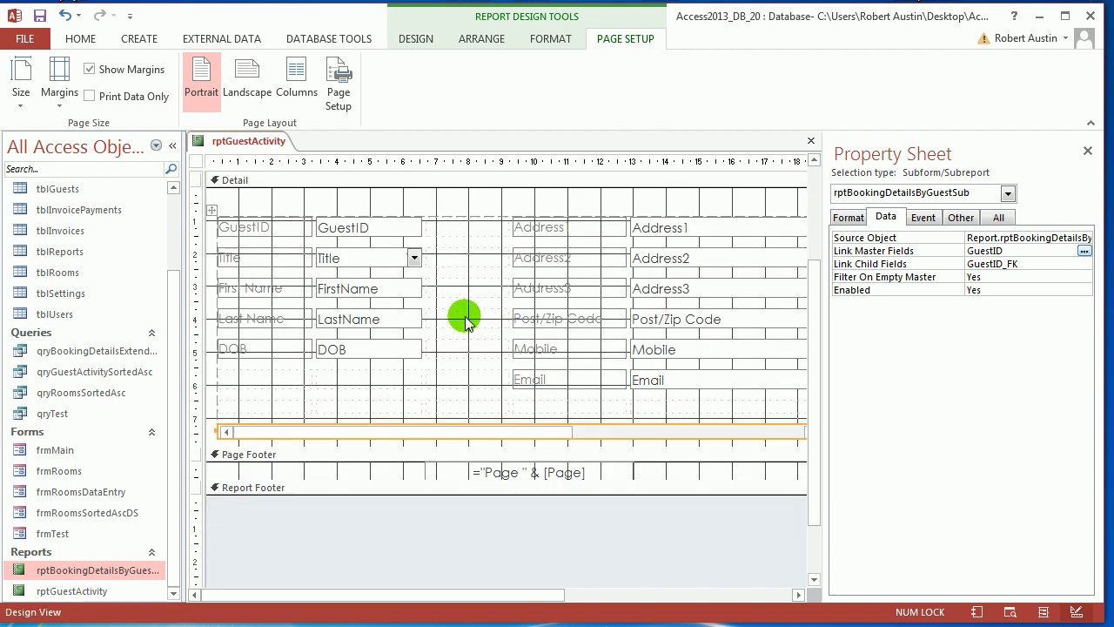
Step: Close rptGuestActivity and open rptBookingDetailsByGuestSub in Design View with the property sheet hidden
right_click(267, 141)
click(263, 146)
right_click(260, 146)
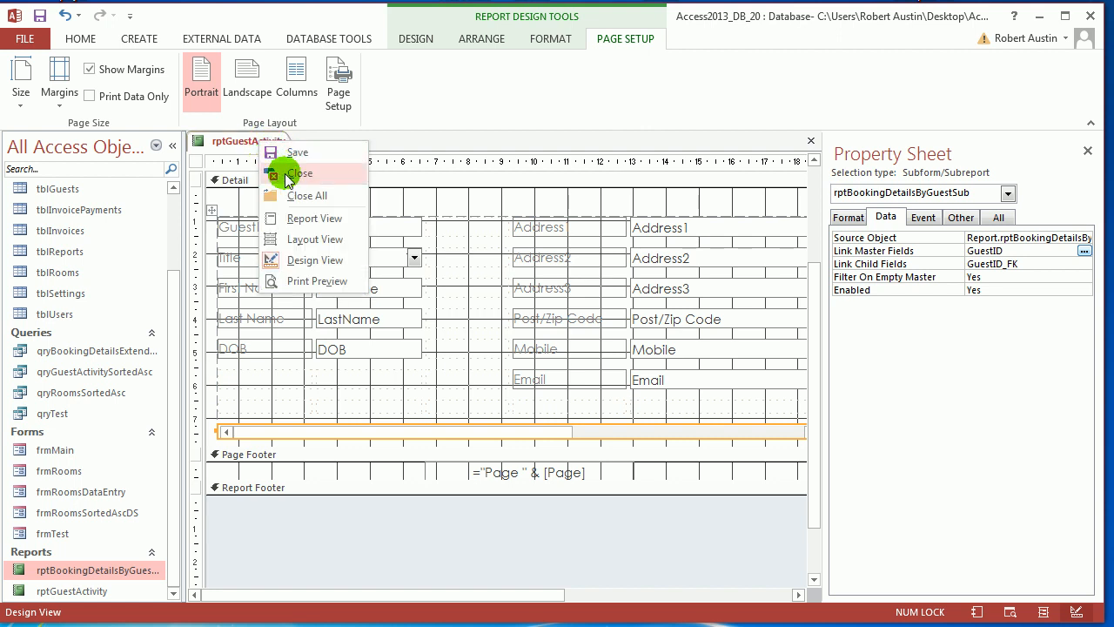
click(296, 177)
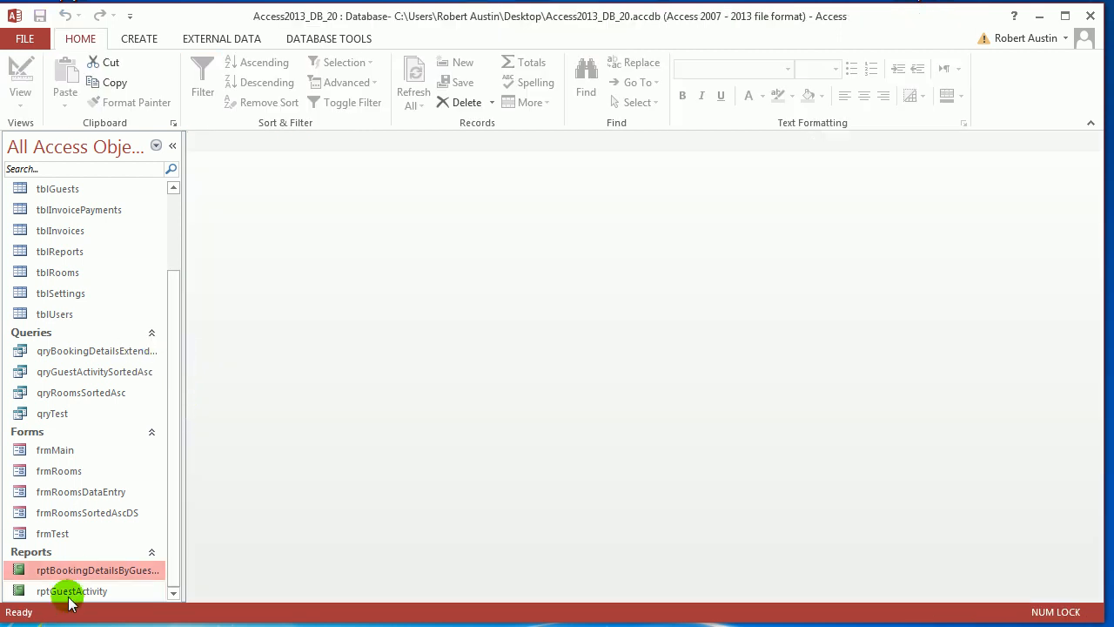
right_click(96, 575)
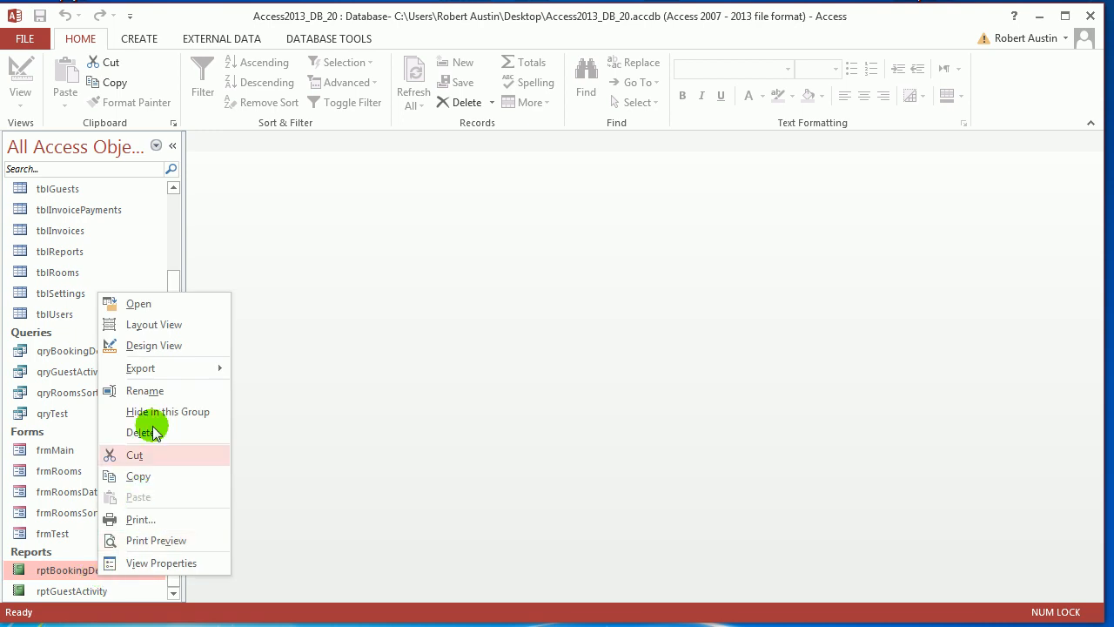
click(174, 352)
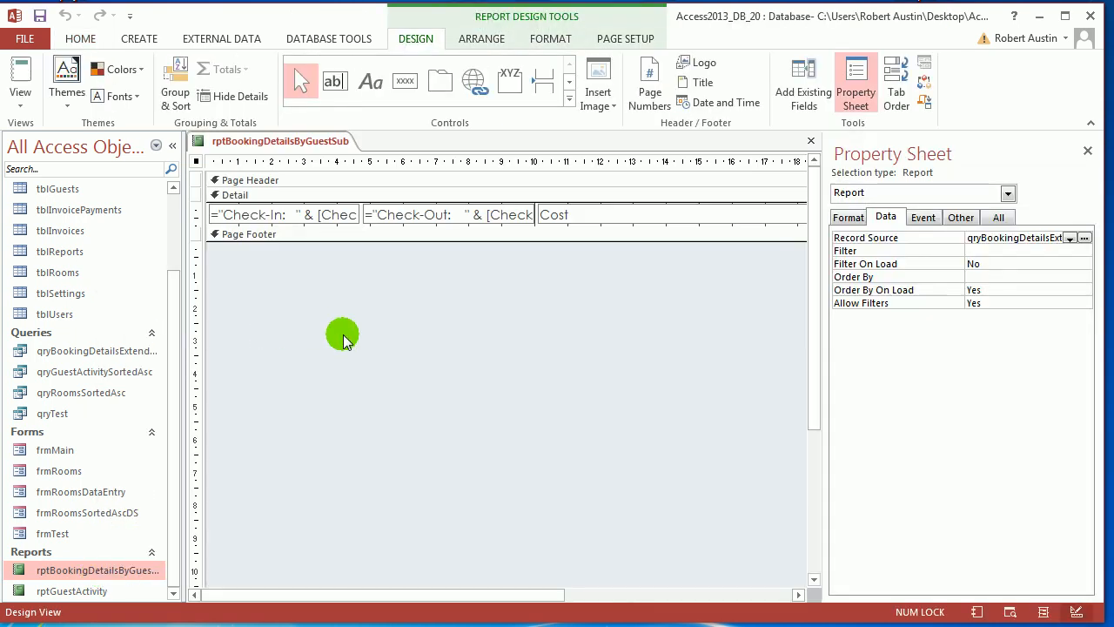
click(1087, 151)
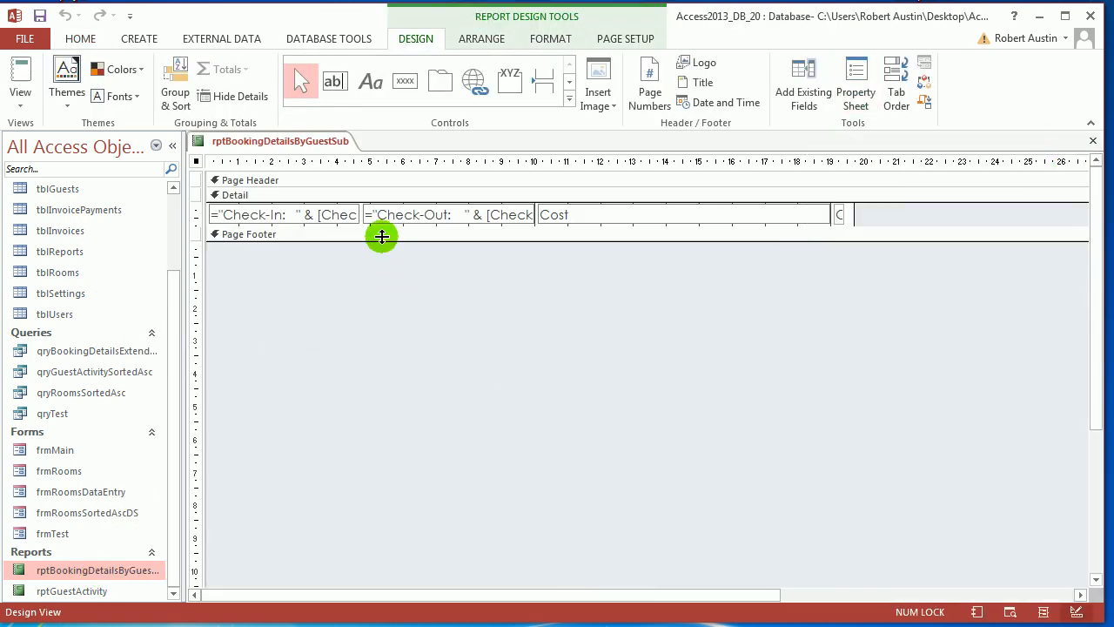
Step: Stack the Check-Out and Cost fields below Check-In in the Detail layout and widen their column to about 11.5 cm
drag(414, 222, 314, 250)
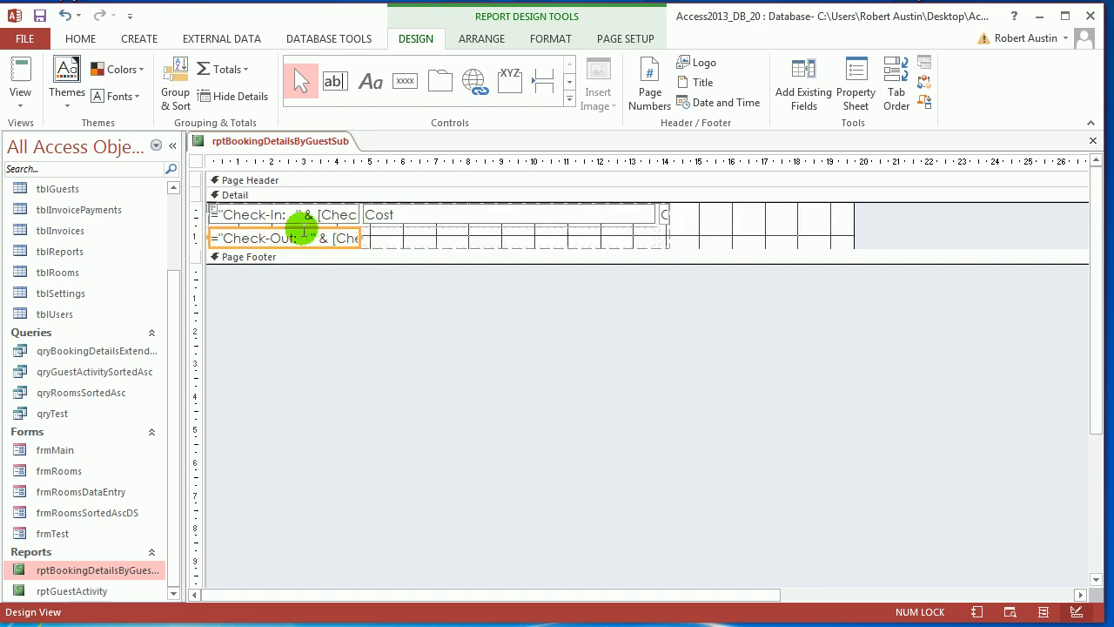
click(448, 214)
drag(448, 214, 383, 271)
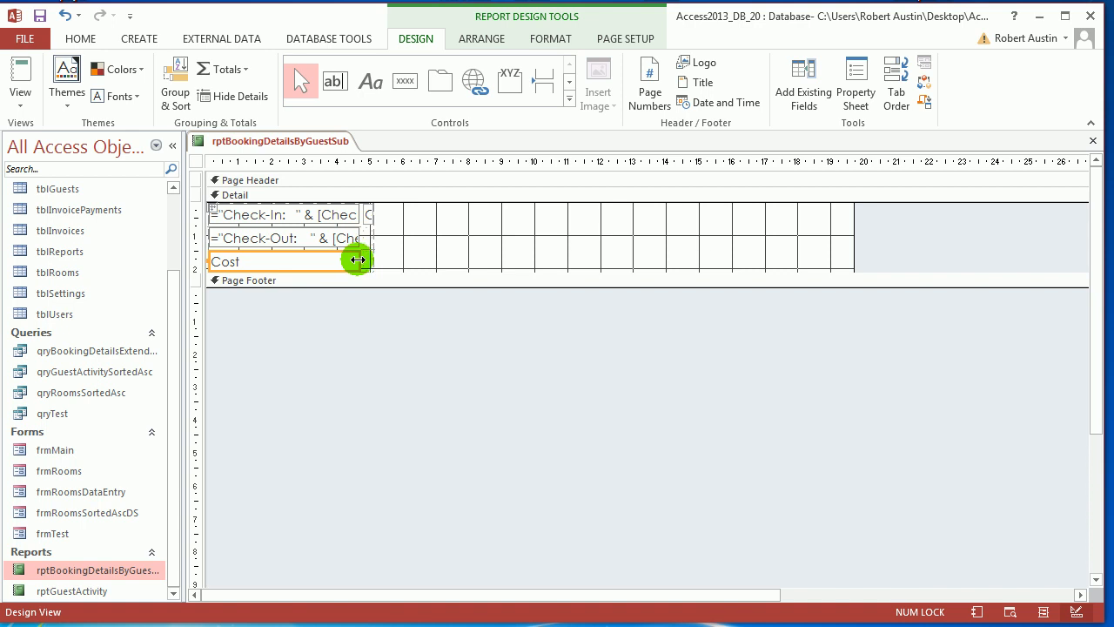
drag(358, 260, 583, 259)
Step: Check the stacked booking fields of rptBookingDetailsByGuestSub in Report View, and display the report in Layout View
right_click(288, 142)
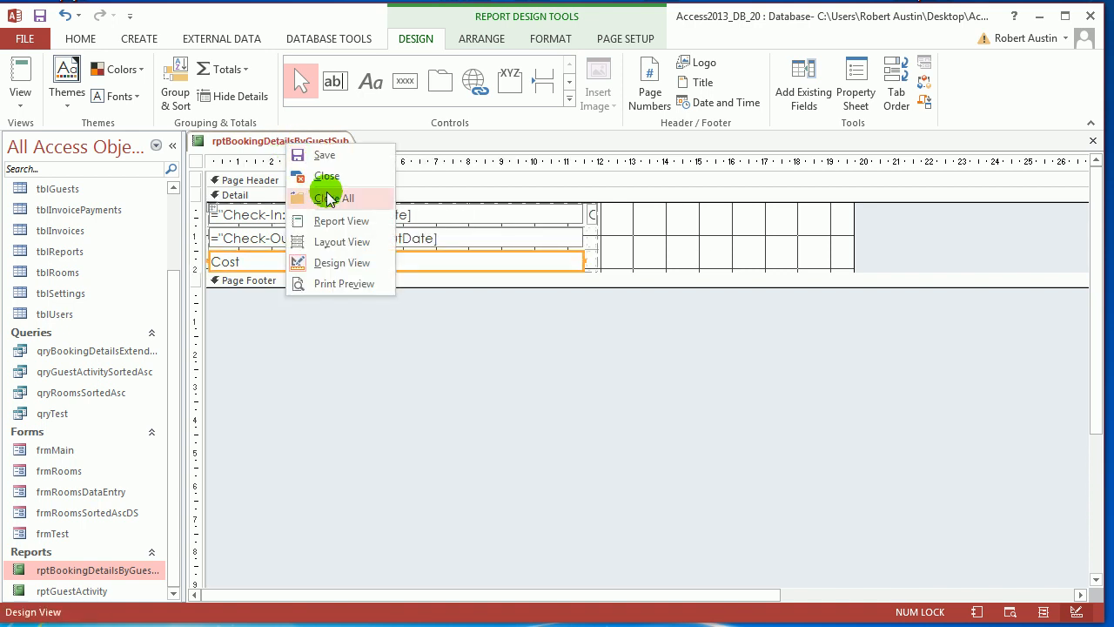
click(331, 221)
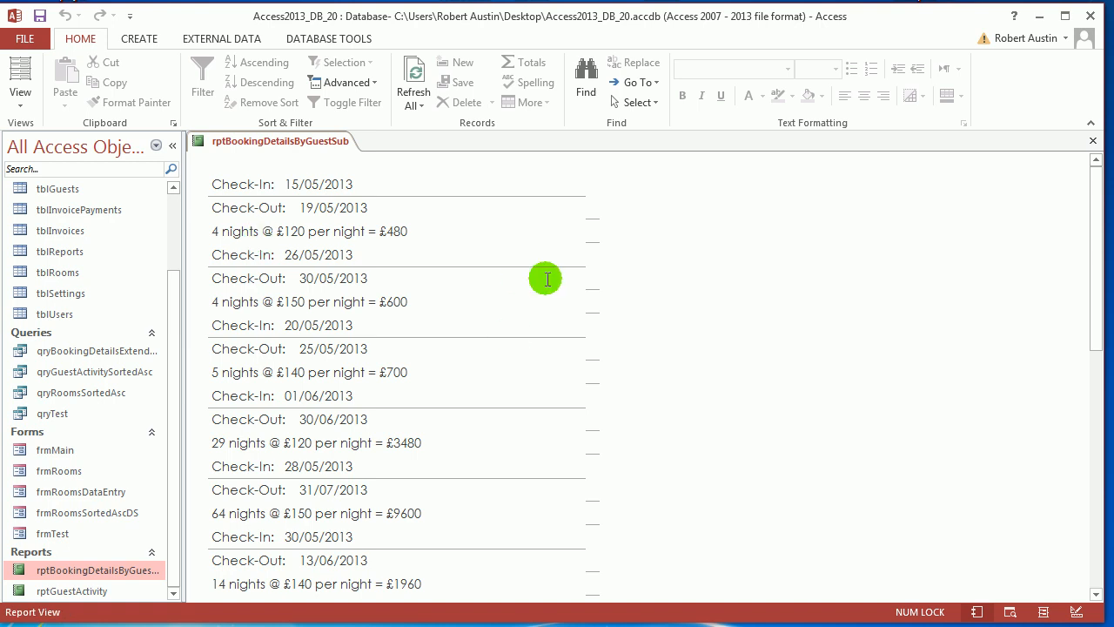
right_click(301, 142)
click(360, 244)
click(358, 252)
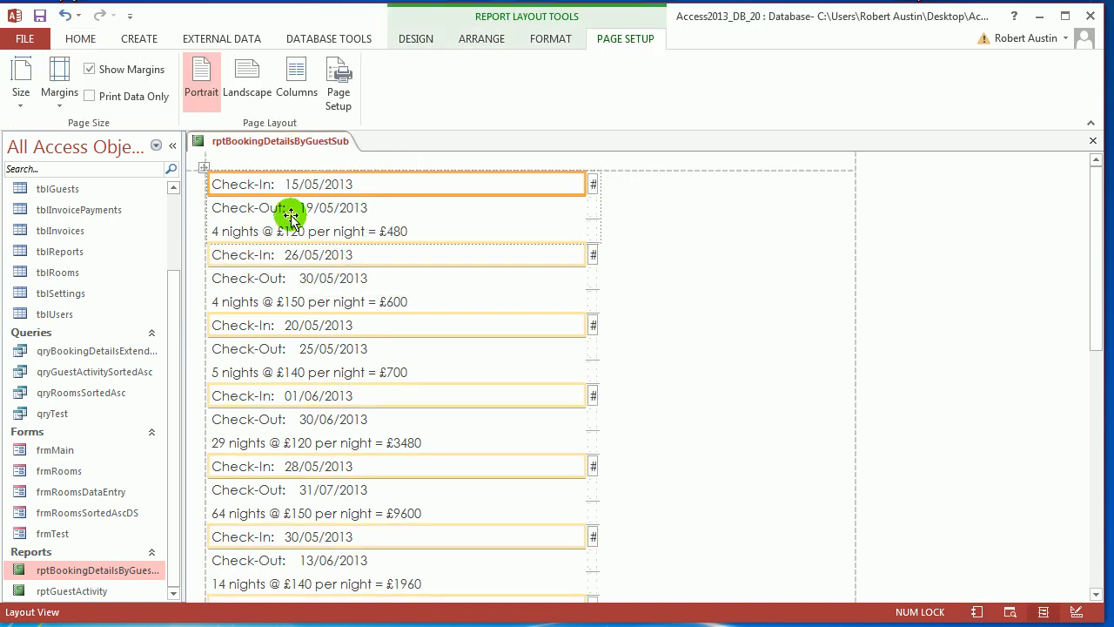
Step: Set the bottom gridline style of the Check-In, Check-Out and Cost fields to Transparent
shift+click(296, 211)
shift+click(298, 234)
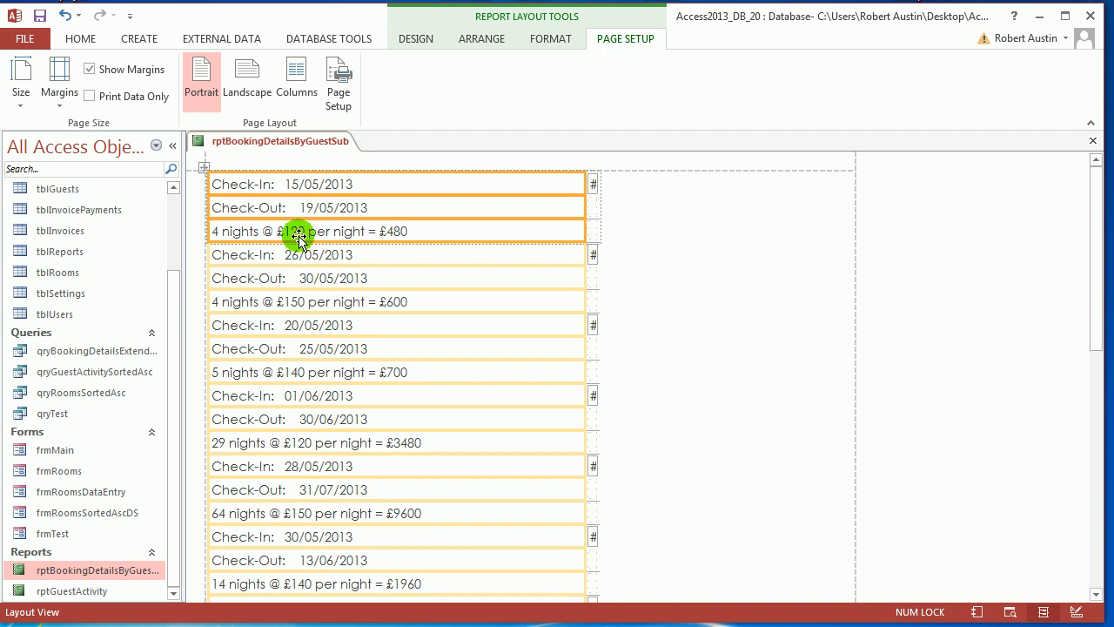
key(F4)
click(853, 216)
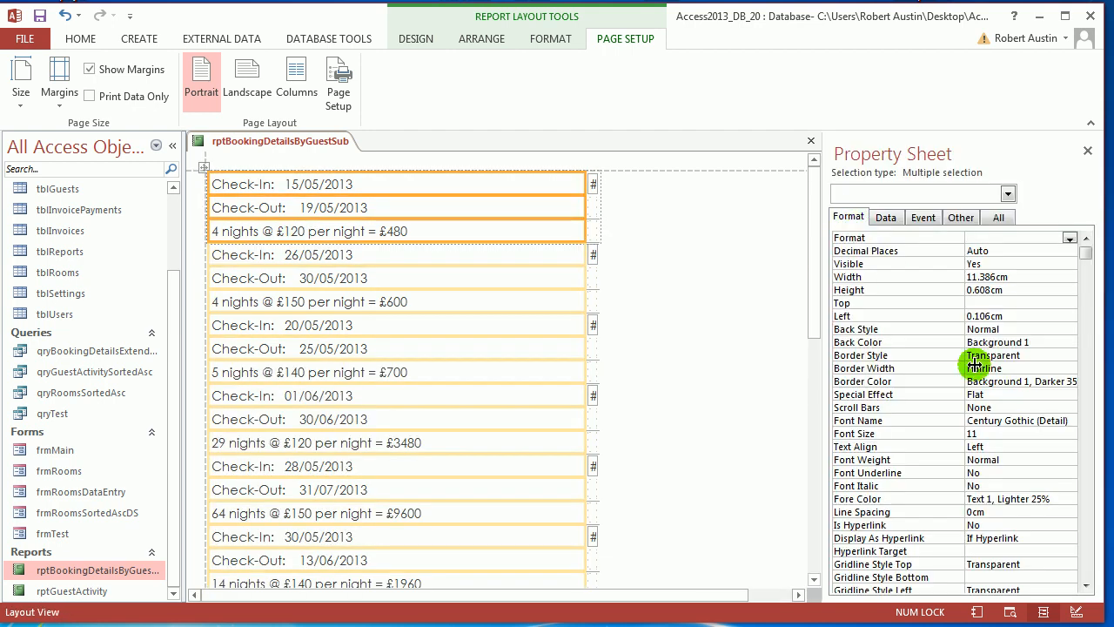
click(1064, 577)
click(1070, 577)
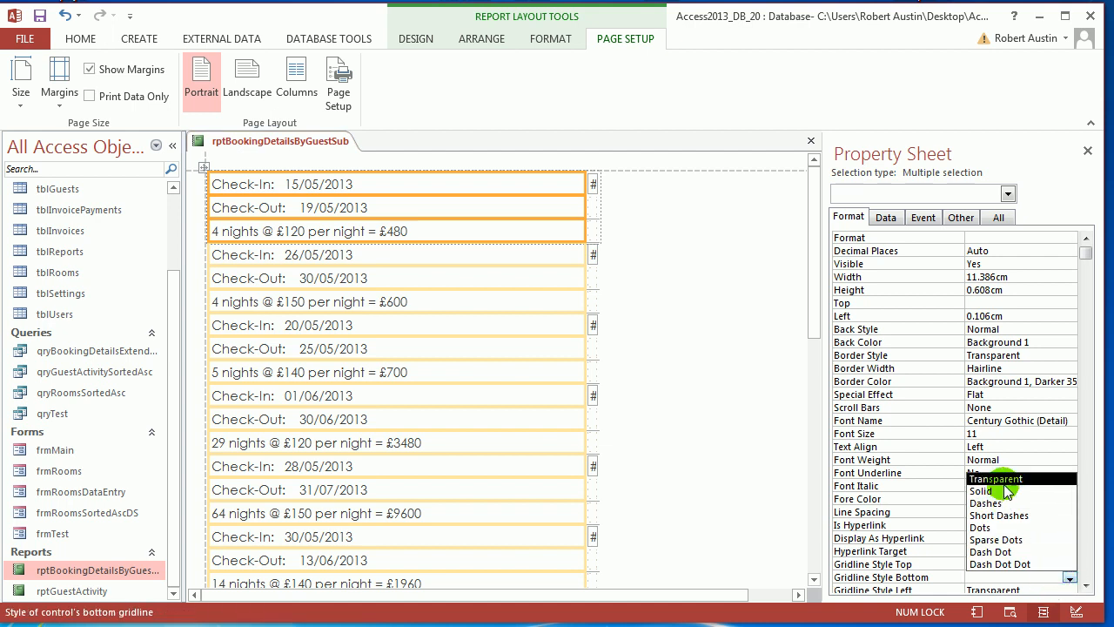
click(992, 476)
Step: Set the Cost field's bottom gridline style to Solid, and widen the booking fields' column to about 18 cm with the property sheet hidden
click(285, 234)
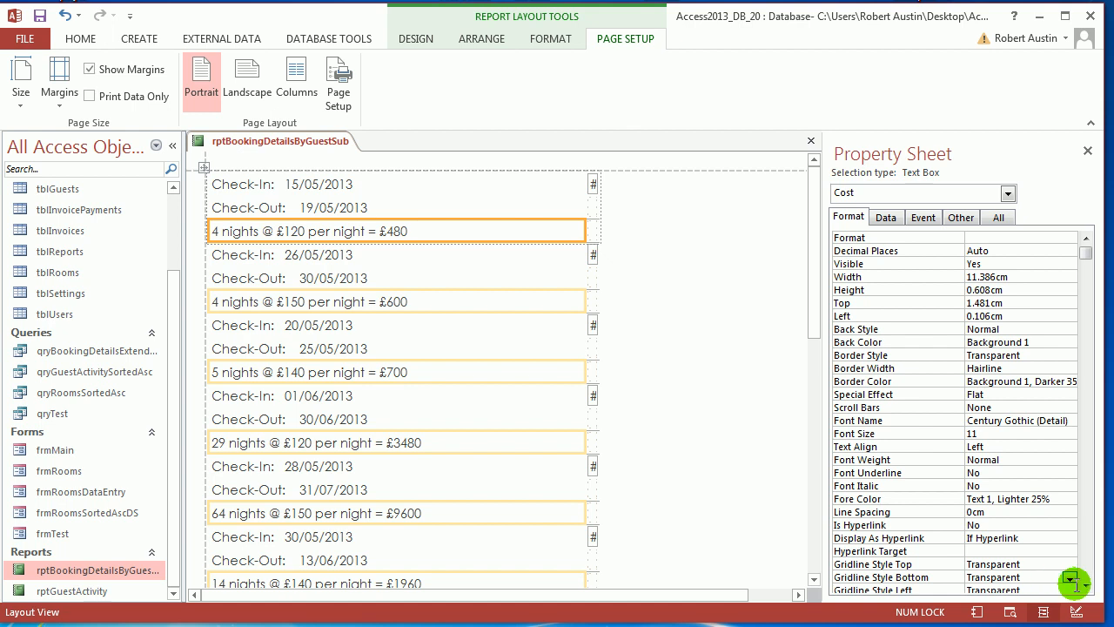
click(1070, 577)
click(993, 490)
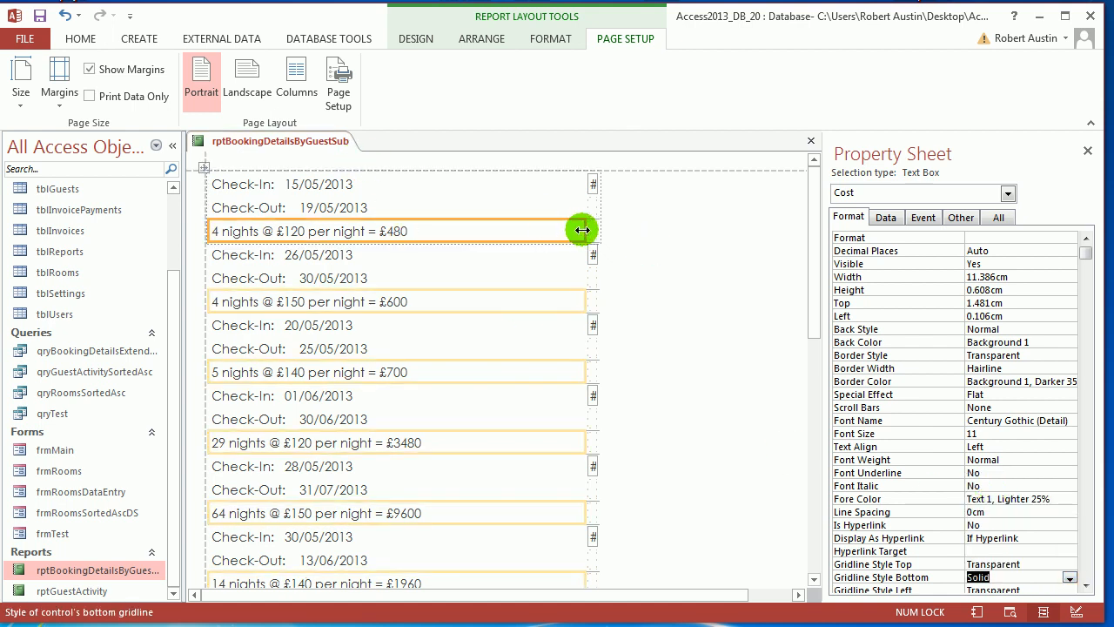
drag(583, 230, 802, 233)
click(1087, 152)
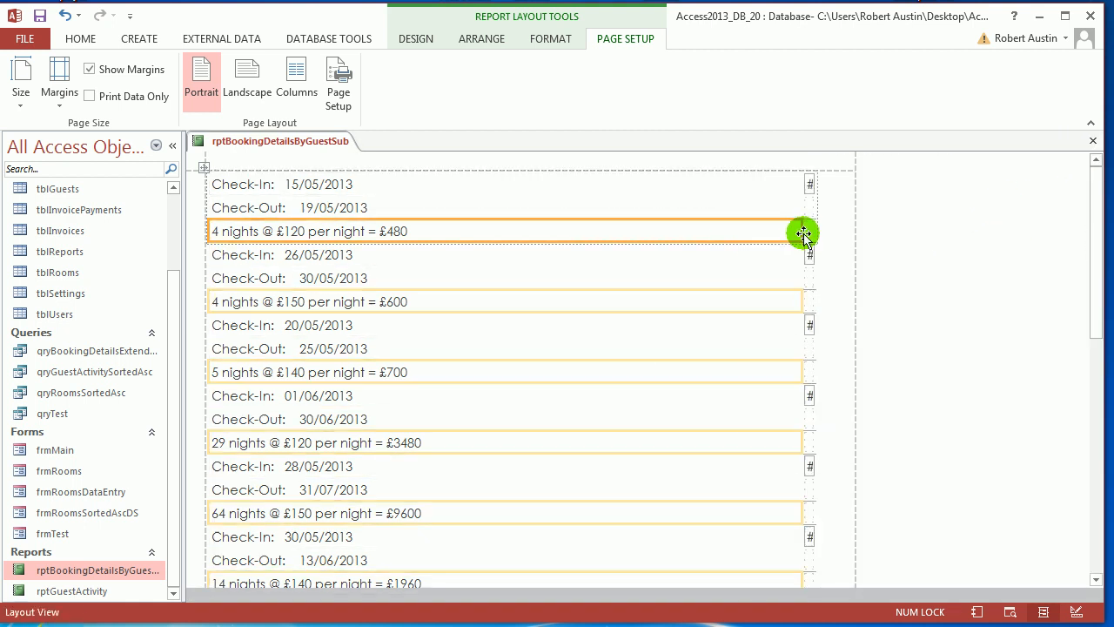
Step: Insert an empty layout row below the Cost field in Design View and close rptBookingDetailsByGuestSub
right_click(280, 141)
click(343, 254)
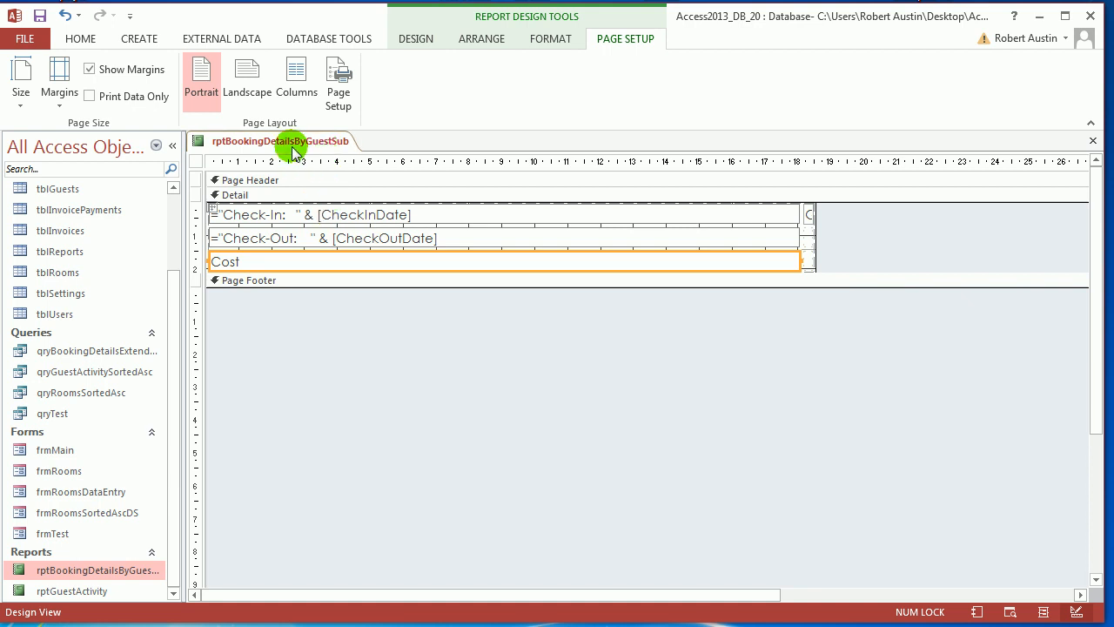
click(479, 40)
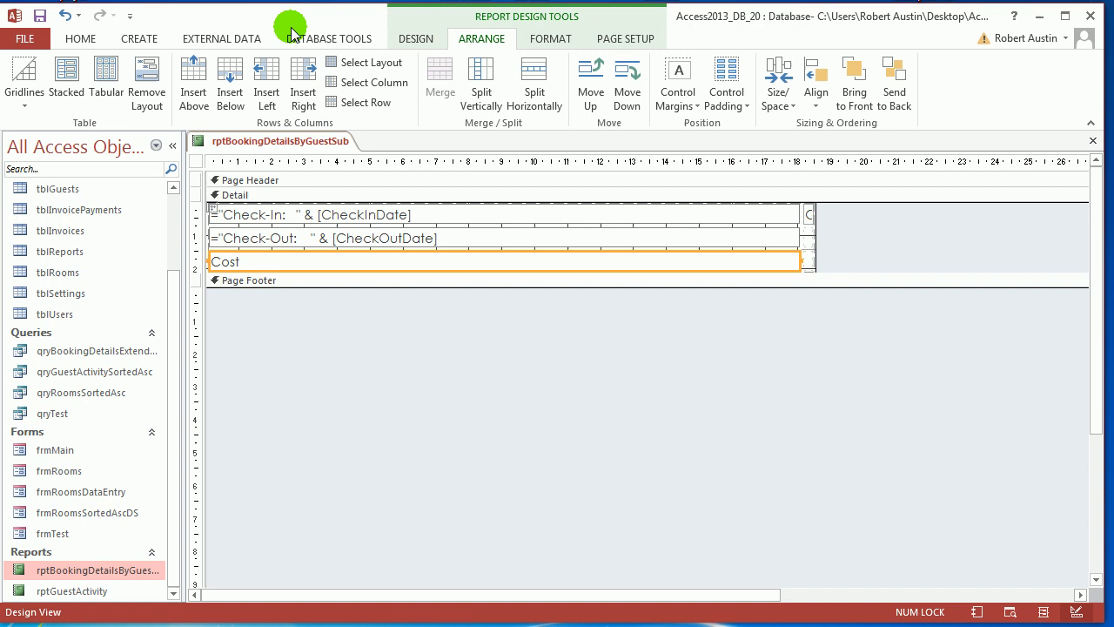
click(245, 80)
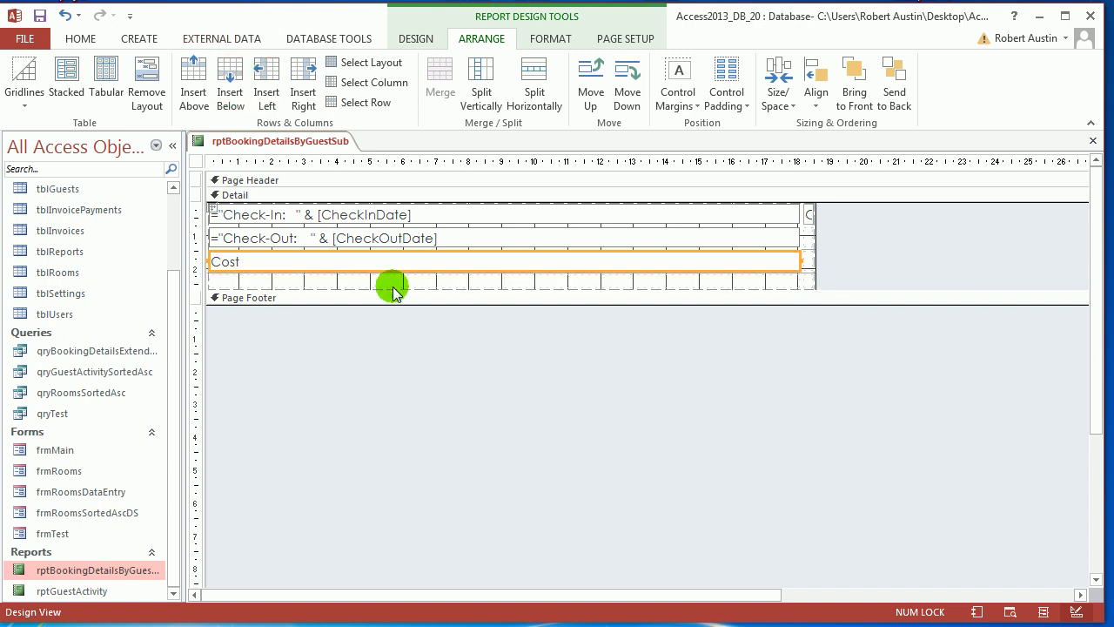
right_click(305, 141)
click(330, 174)
Step: Open rptGuestActivity in Print Preview and examine the gridlines and spacing around the booking subreport on the page
double_click(99, 590)
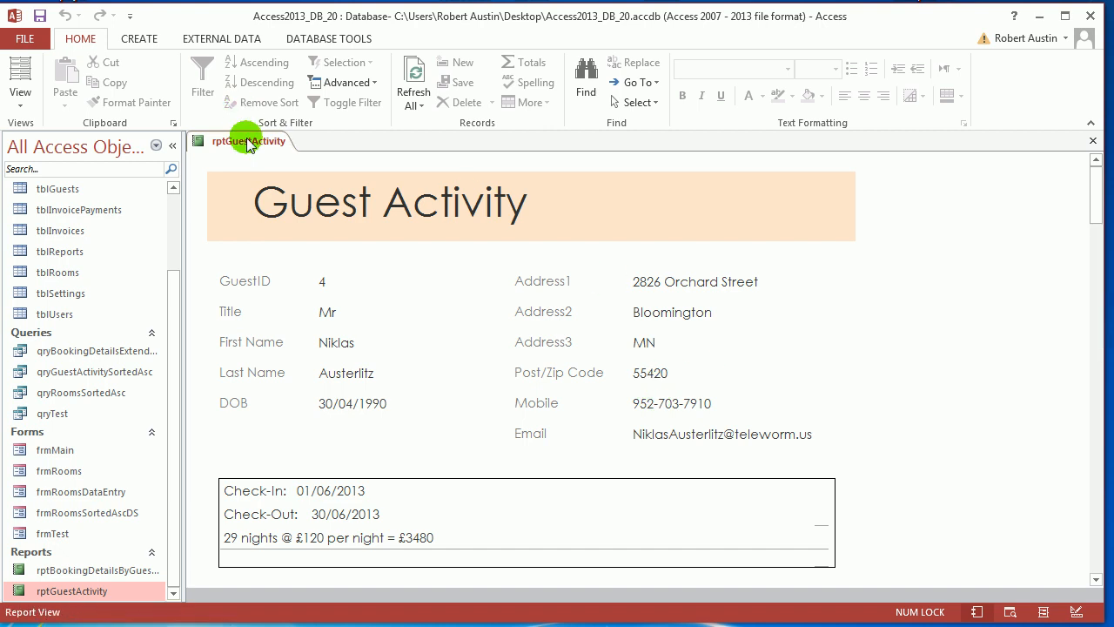
right_click(247, 143)
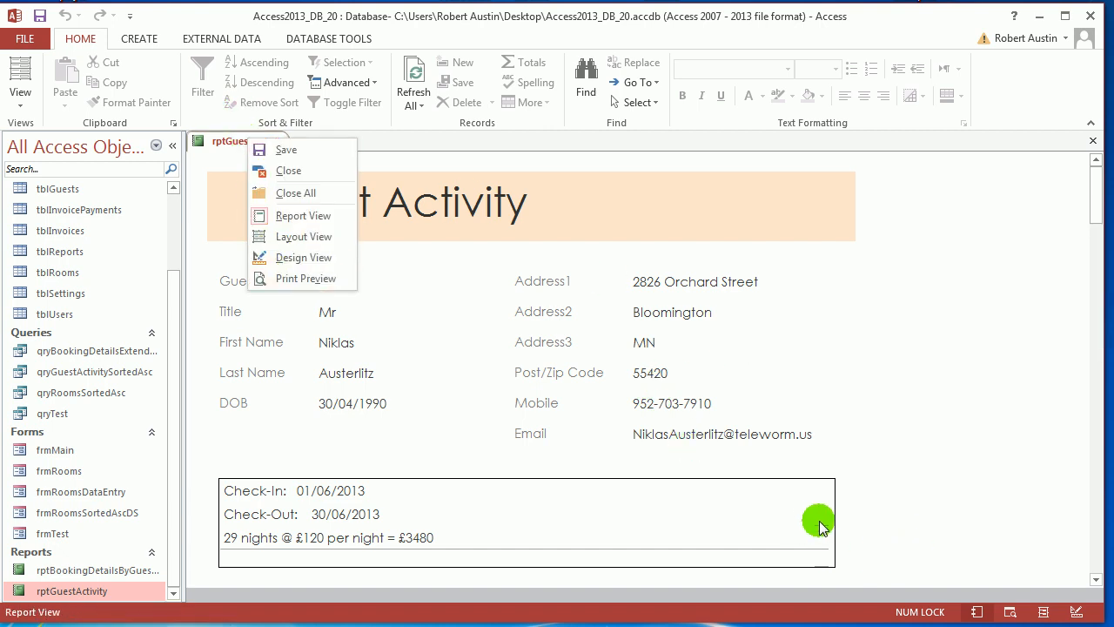
click(318, 278)
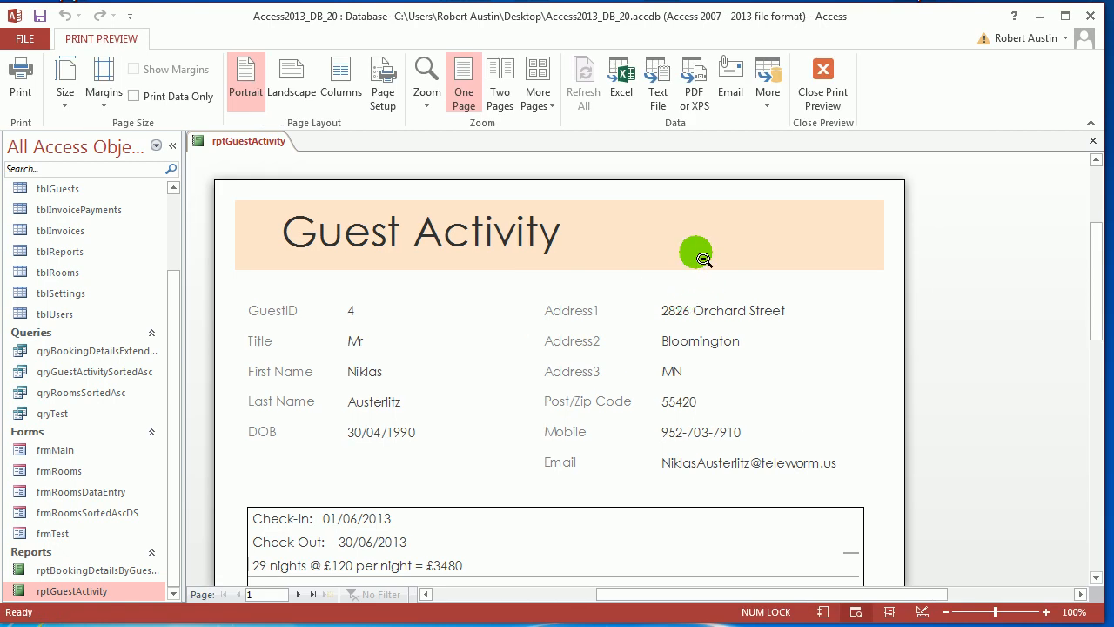
scroll(728, 256, down, 1)
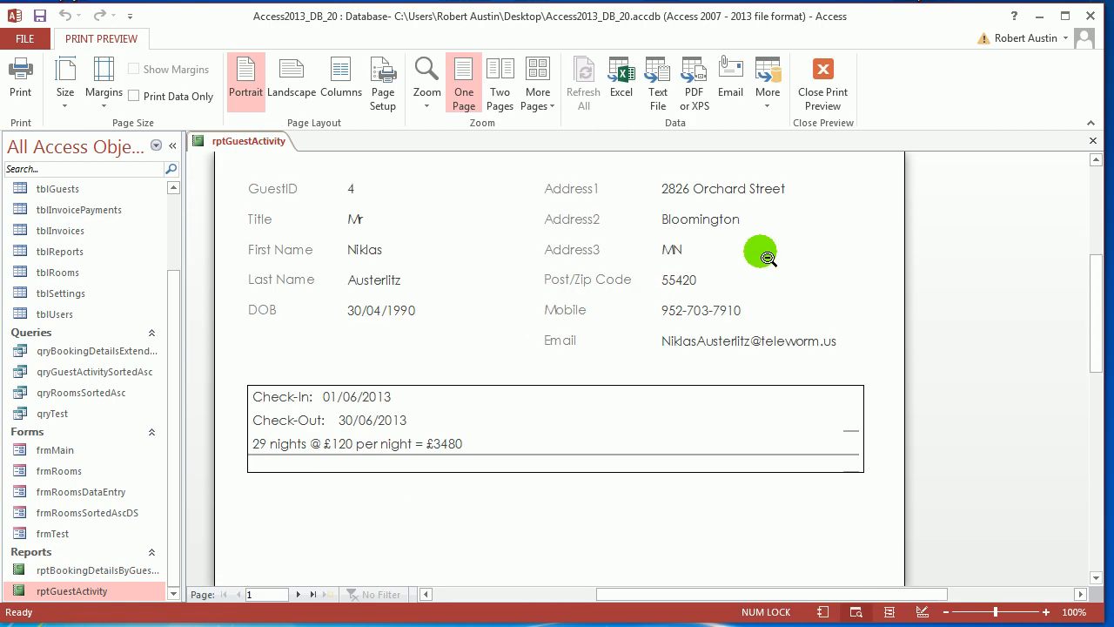
scroll(767, 257, down, 3)
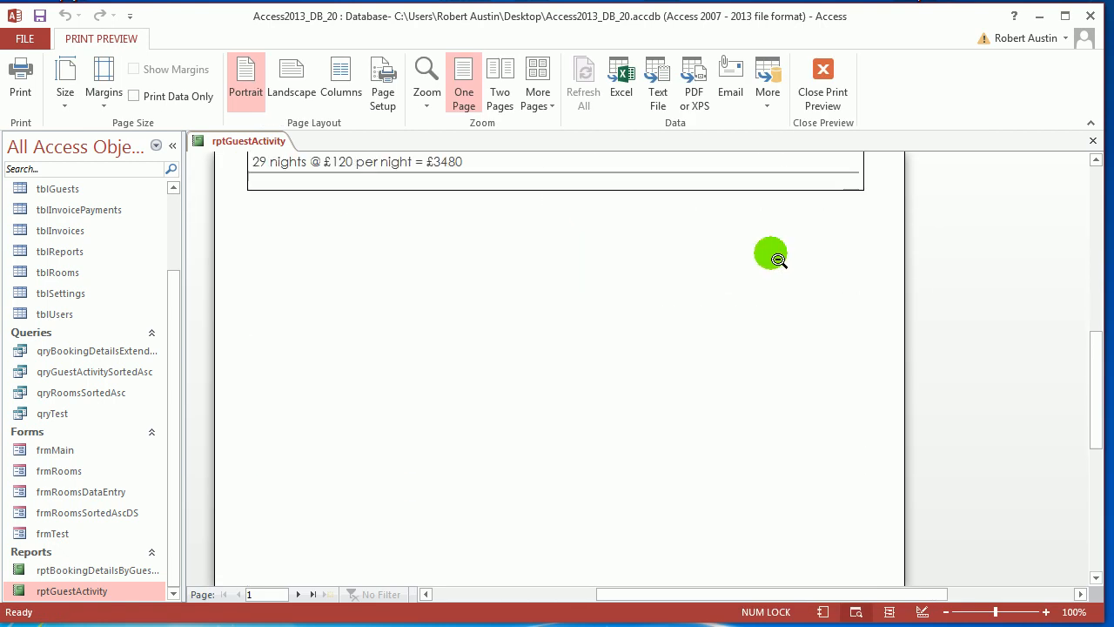
scroll(771, 257, up, 4)
scroll(771, 254, up, 1)
scroll(775, 280, down, 3)
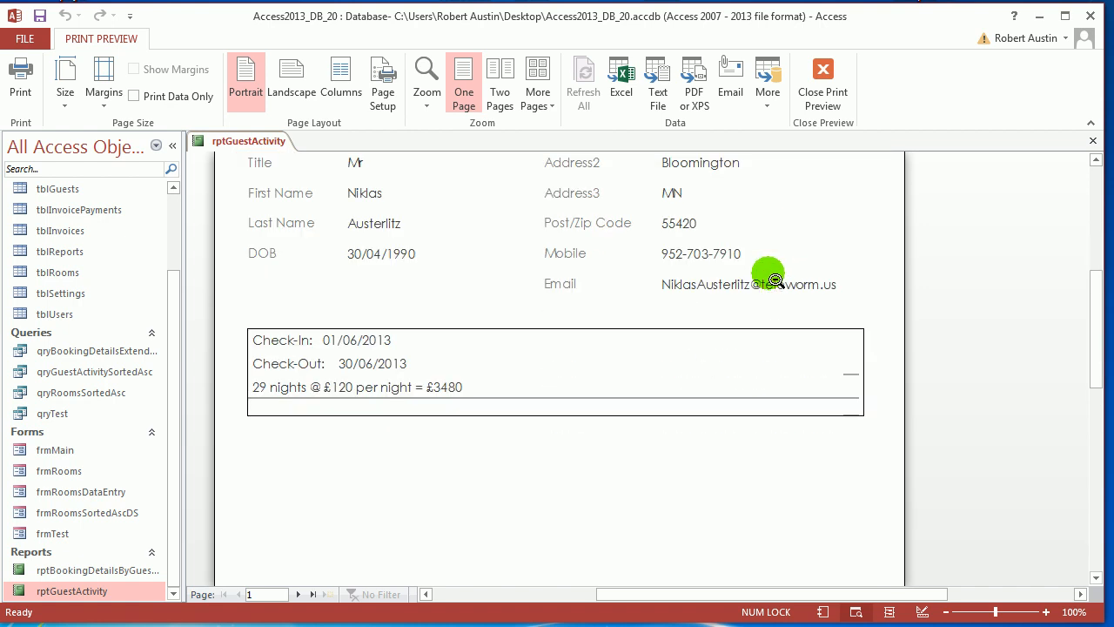
scroll(770, 295, down, 5)
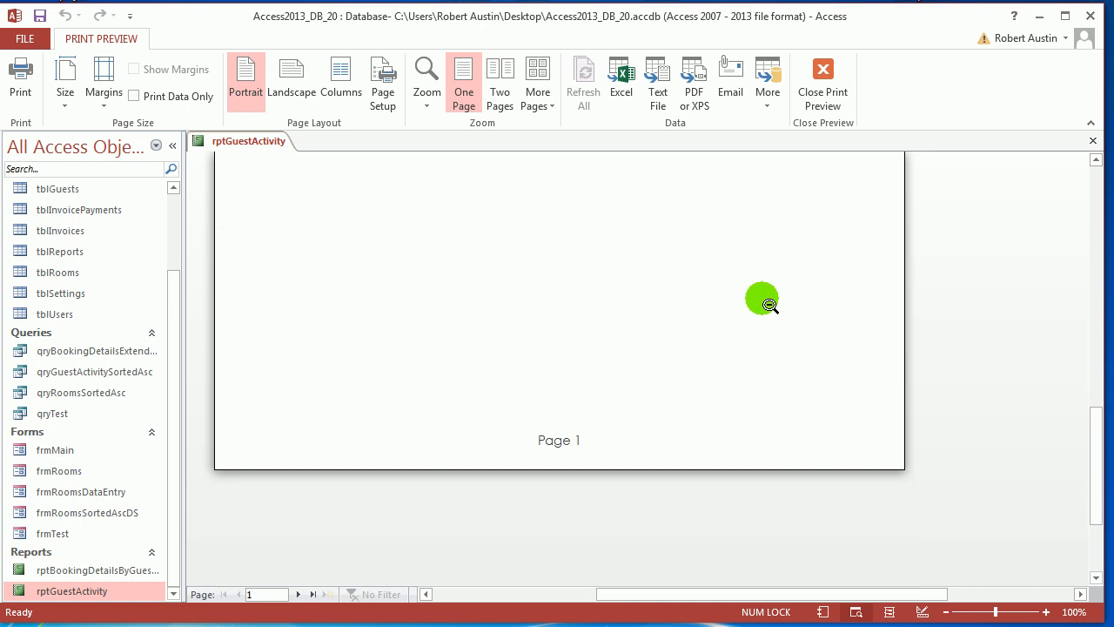
scroll(769, 301, up, 4)
scroll(771, 305, up, 3)
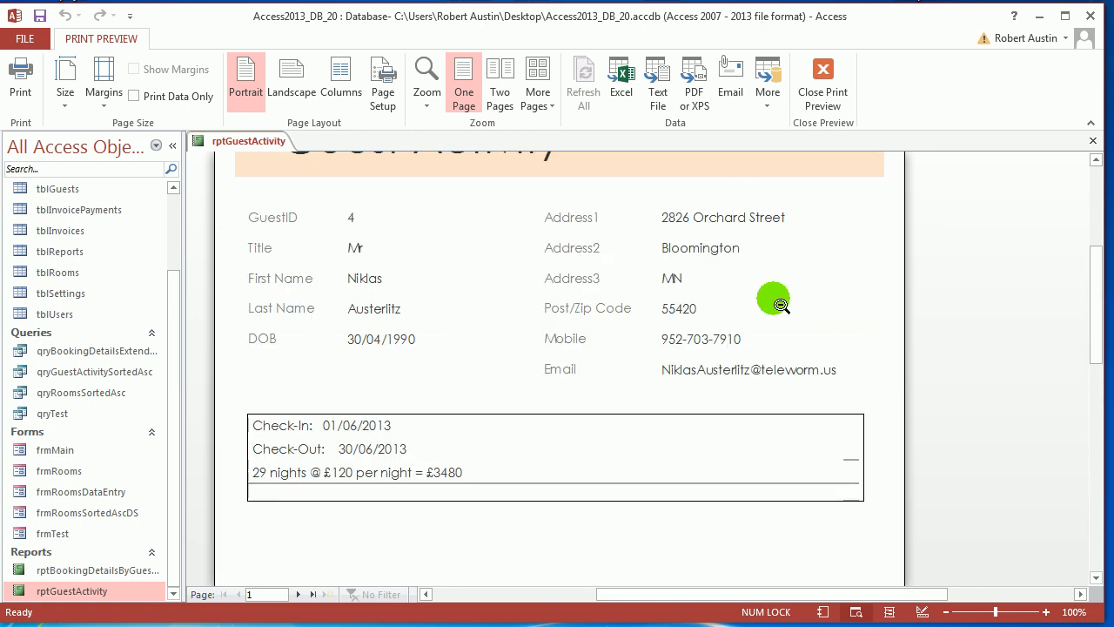
scroll(787, 310, up, 2)
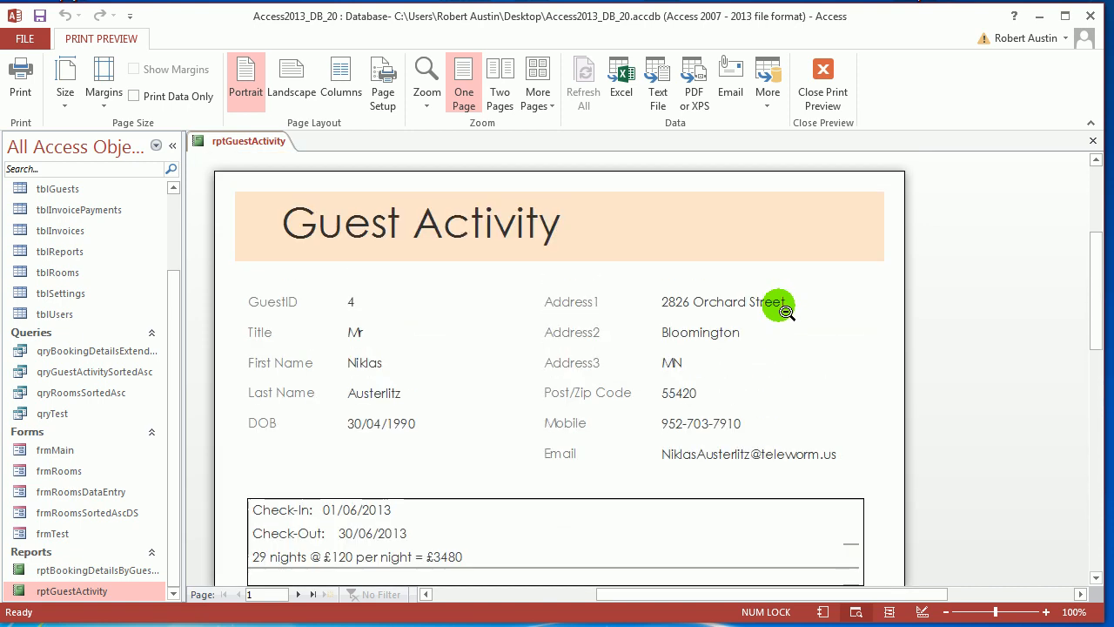
Step: In Design View, enlarge rptGuestActivity's Detail section, insert three empty layout rows between the guest details and the booking subreport, and close the report
right_click(258, 144)
click(344, 267)
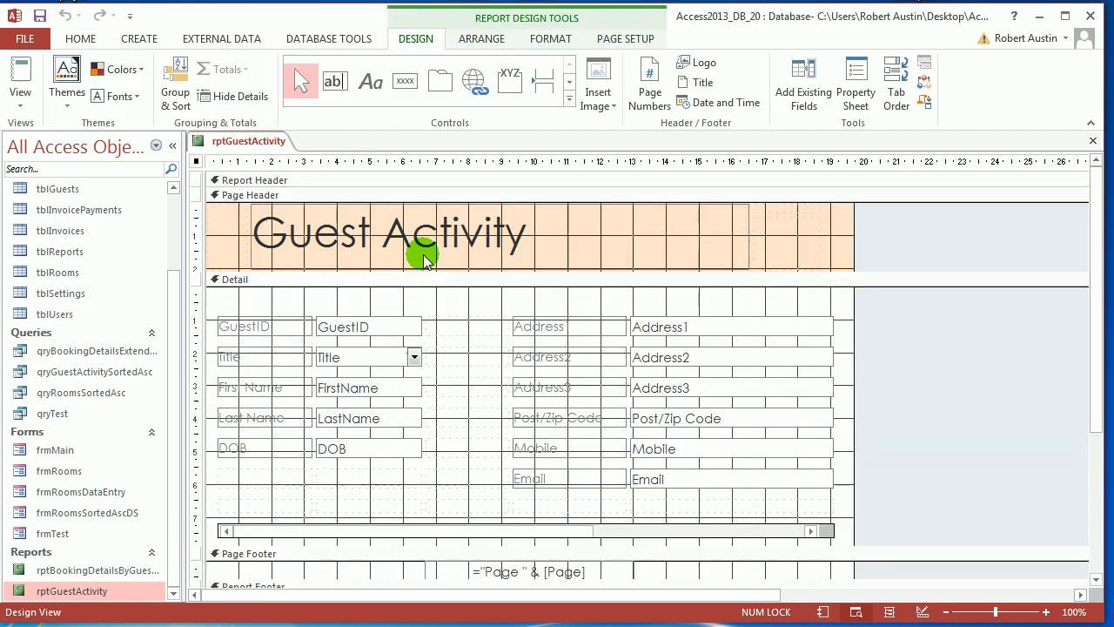
scroll(423, 253, down, 3)
drag(389, 411, 391, 457)
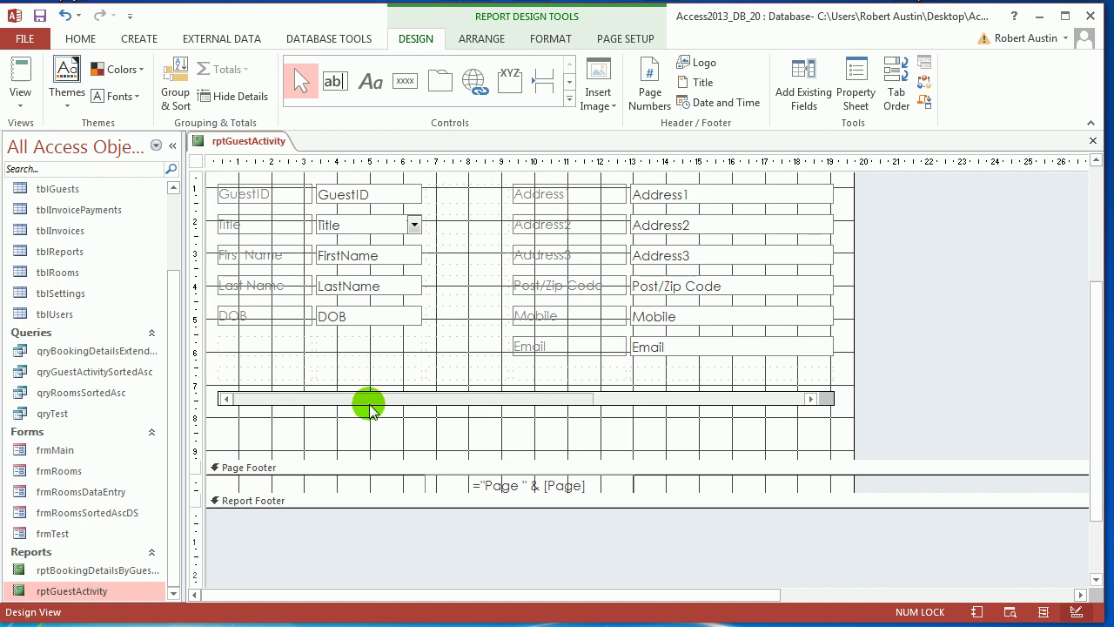
click(296, 380)
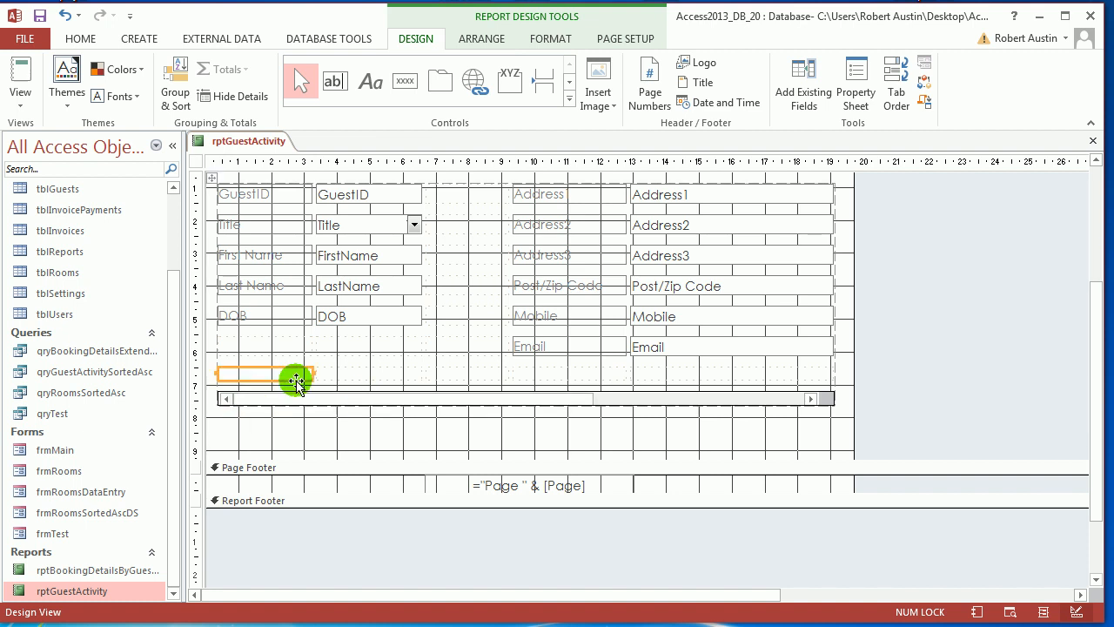
click(454, 37)
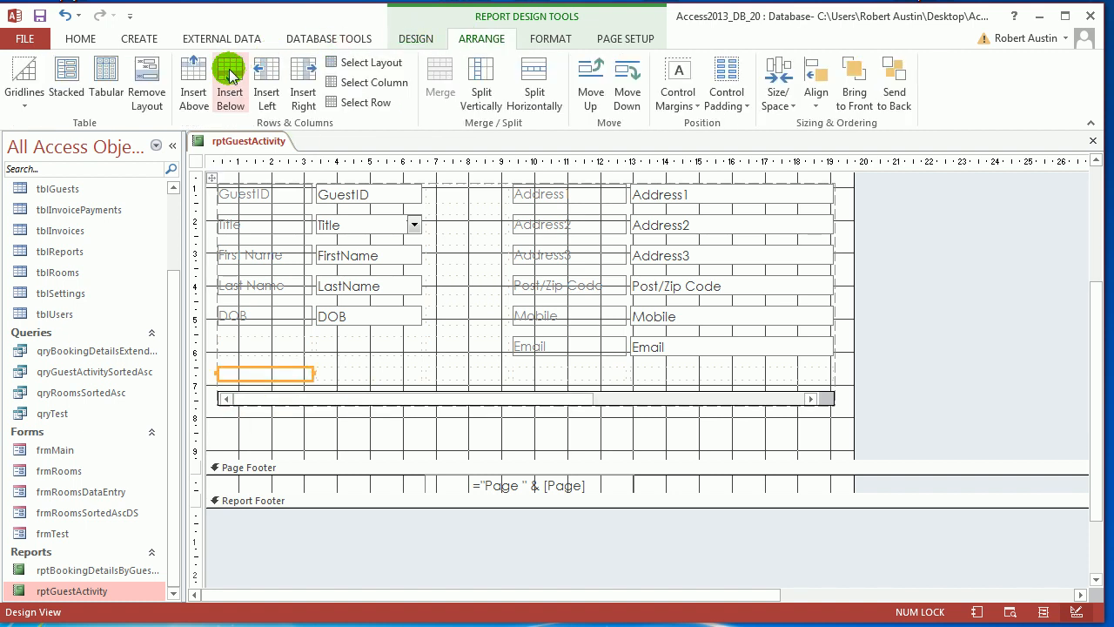
click(203, 79)
click(199, 79)
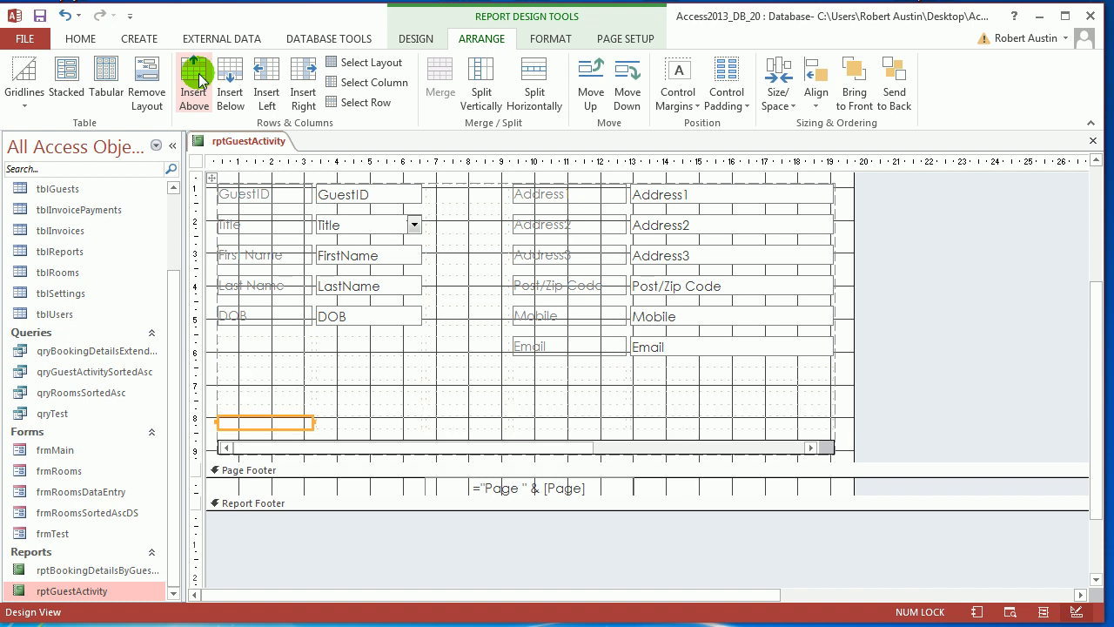
click(199, 79)
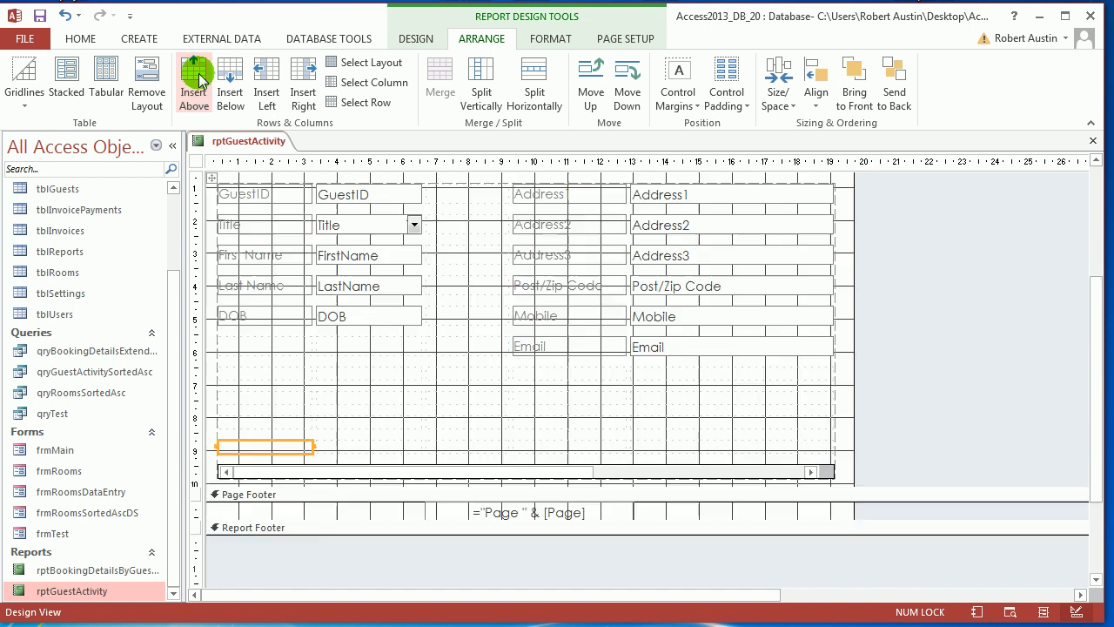
right_click(239, 142)
click(261, 168)
Step: In rptBookingDetailsByGuestSub's Design View, set the narrow end column cells' bottom gridline style to Transparent, and save and close the report
right_click(122, 570)
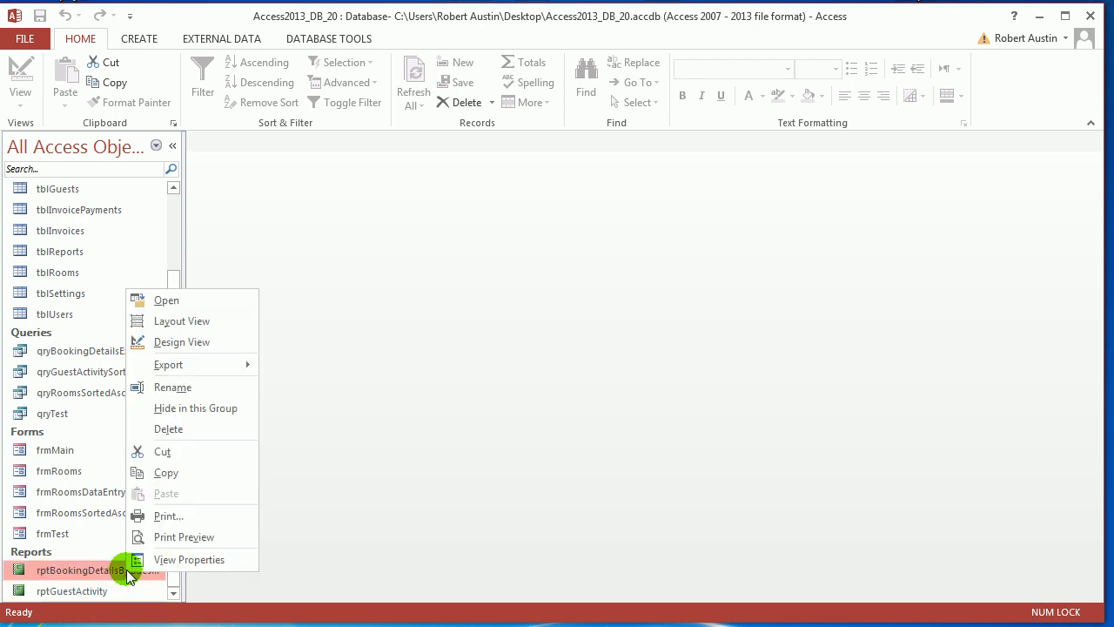
click(209, 345)
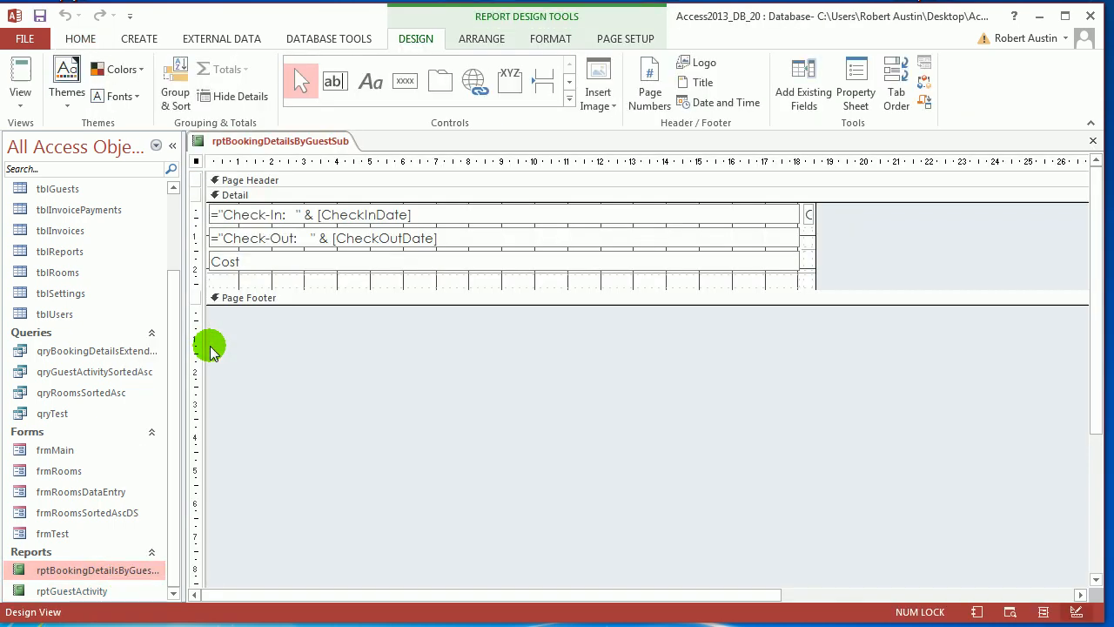
click(809, 218)
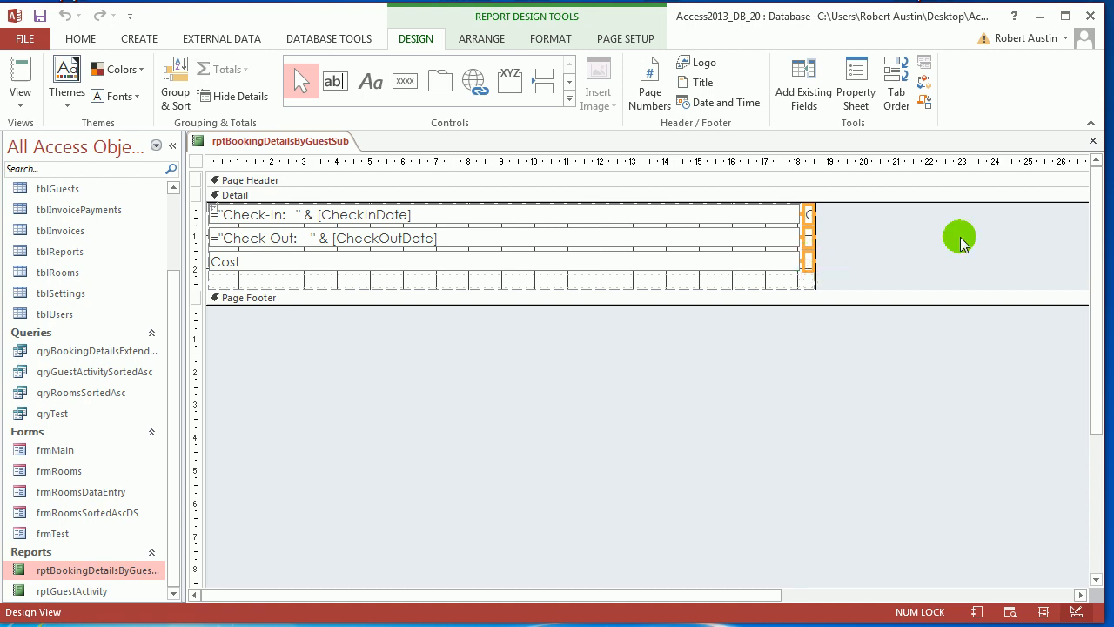
key(F4)
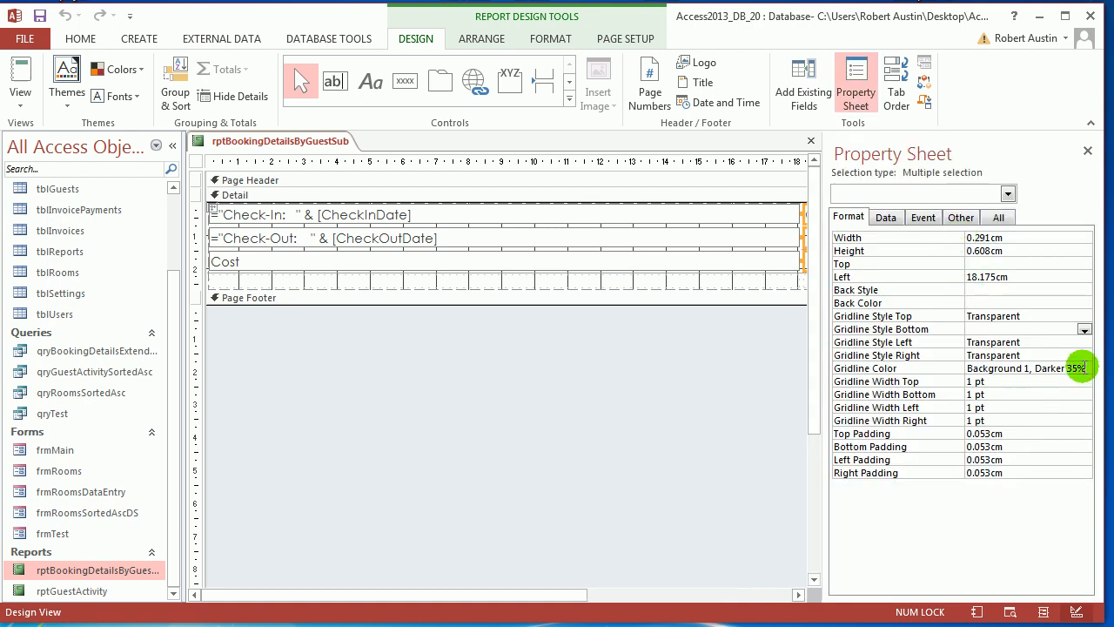
click(1086, 330)
click(1084, 341)
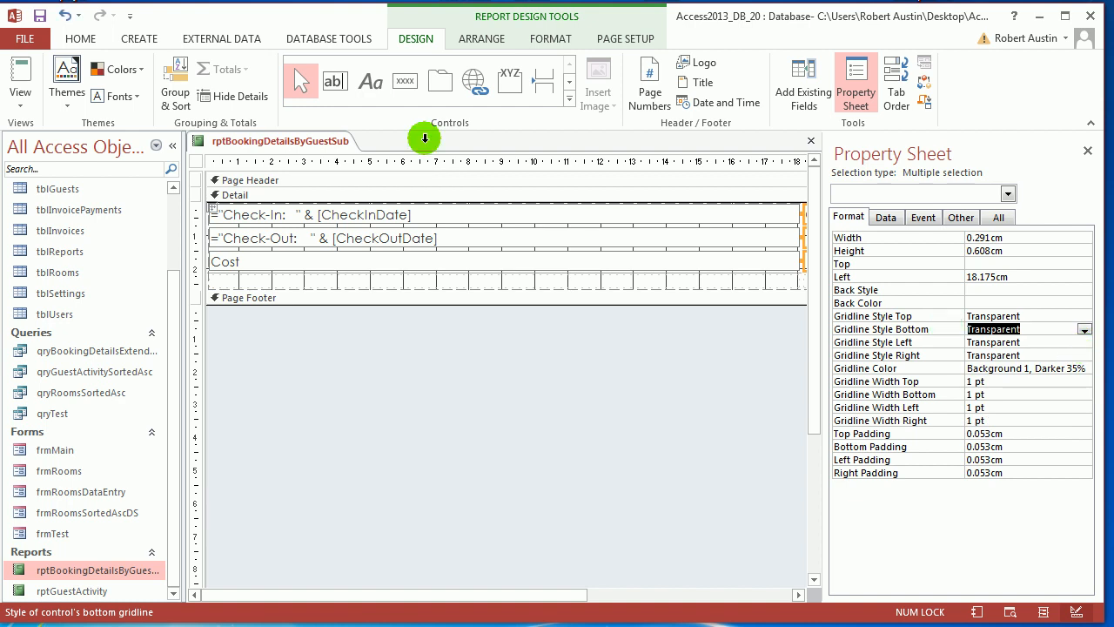
right_click(300, 140)
click(324, 145)
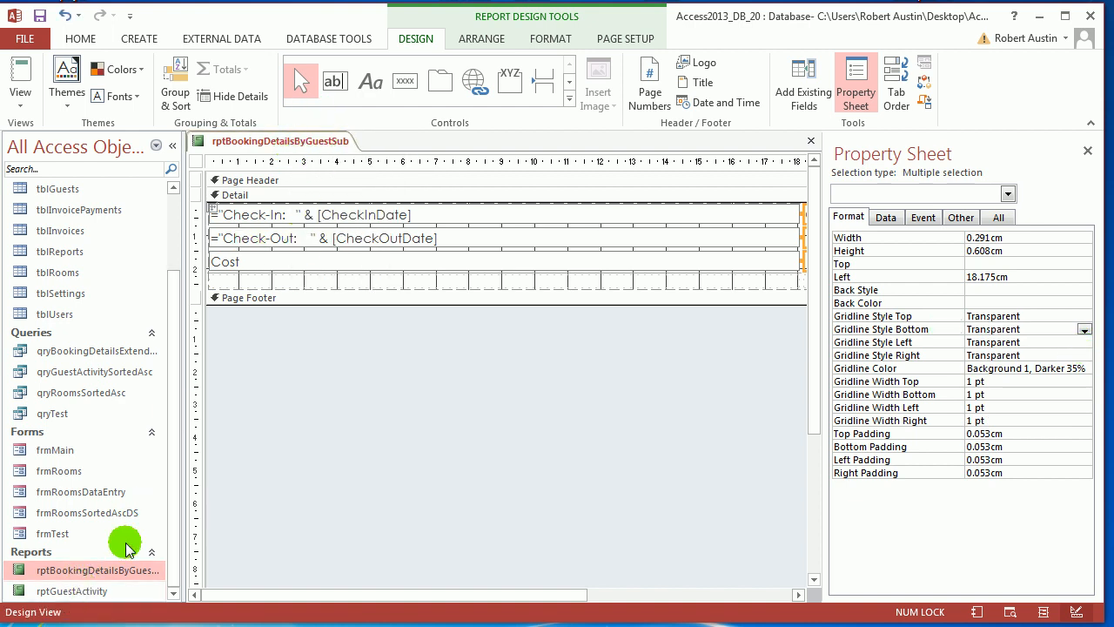
right_click(278, 141)
click(305, 171)
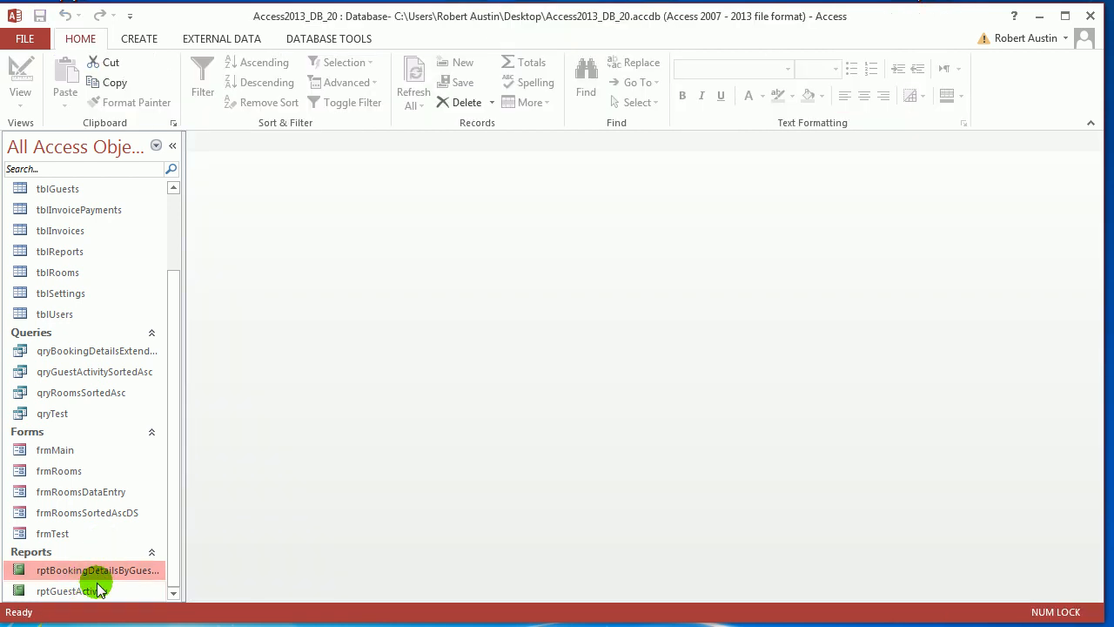
Step: Open rptGuestActivity in Print Preview and check the spacing and gridlines of the booking subreport
double_click(97, 590)
right_click(254, 142)
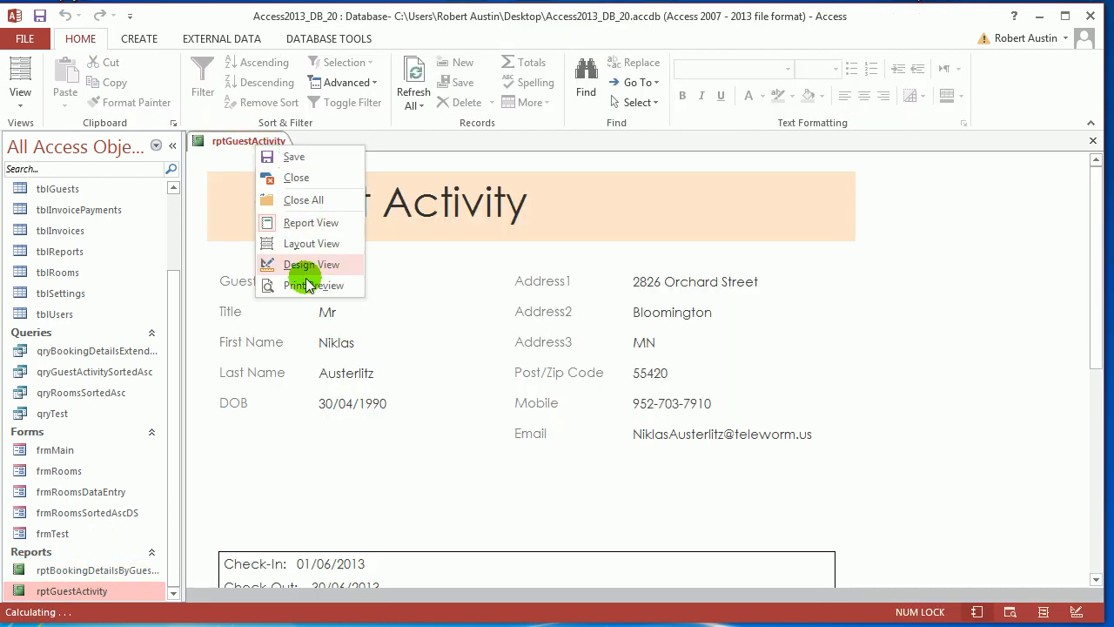
click(306, 285)
click(814, 311)
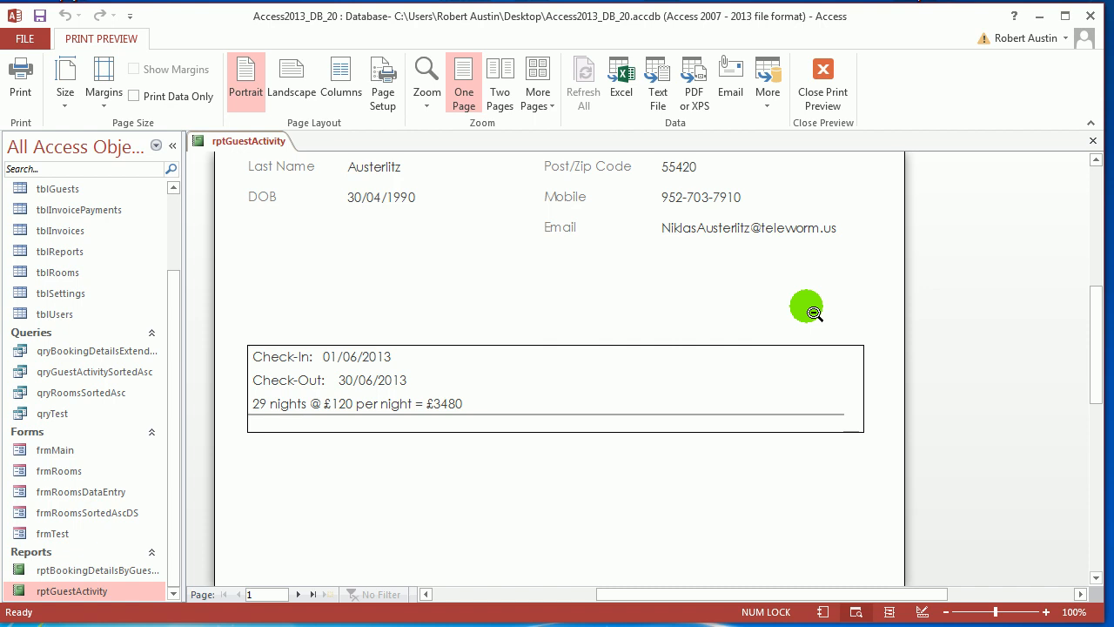
Step: In rptGuestActivity's Layout View, set the booking details subreport's border style to Transparent
right_click(225, 141)
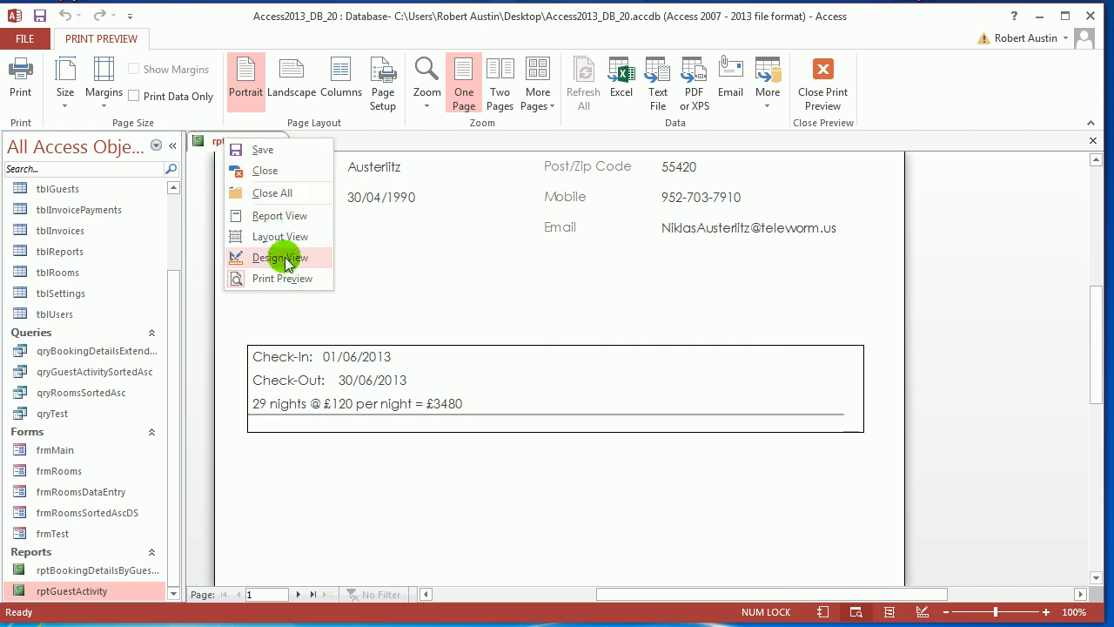
click(283, 238)
scroll(282, 439, down, 3)
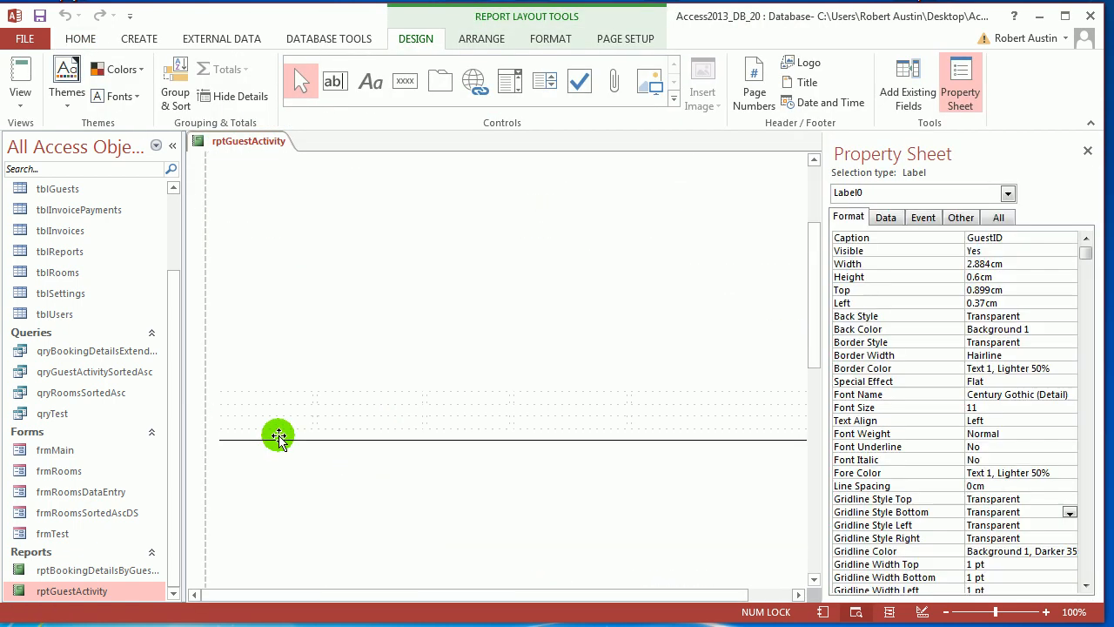
click(272, 448)
click(209, 375)
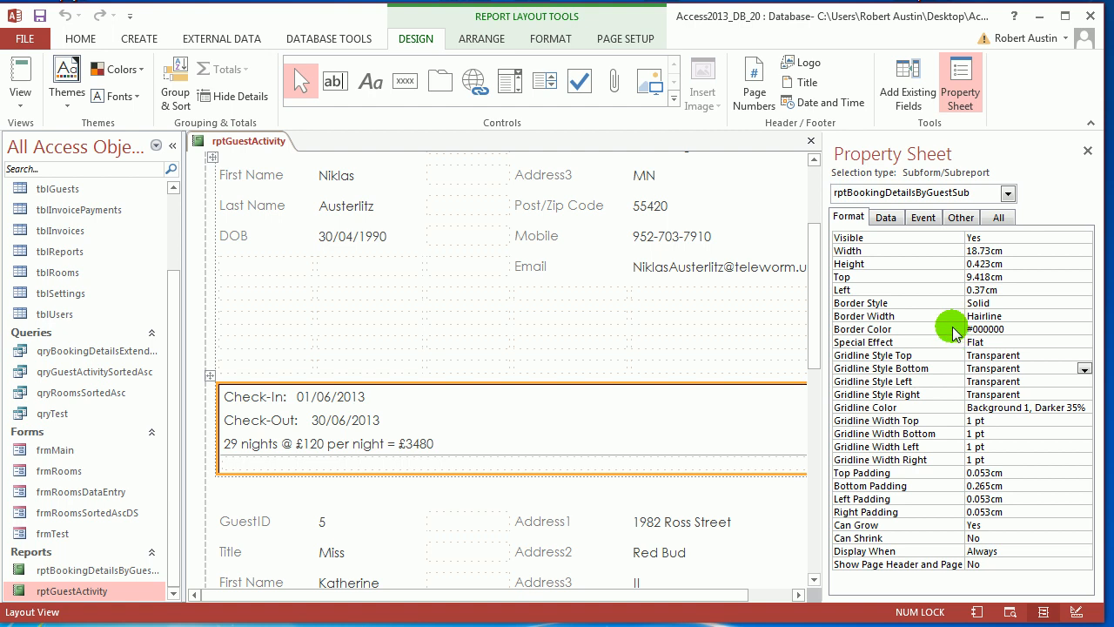
click(1086, 307)
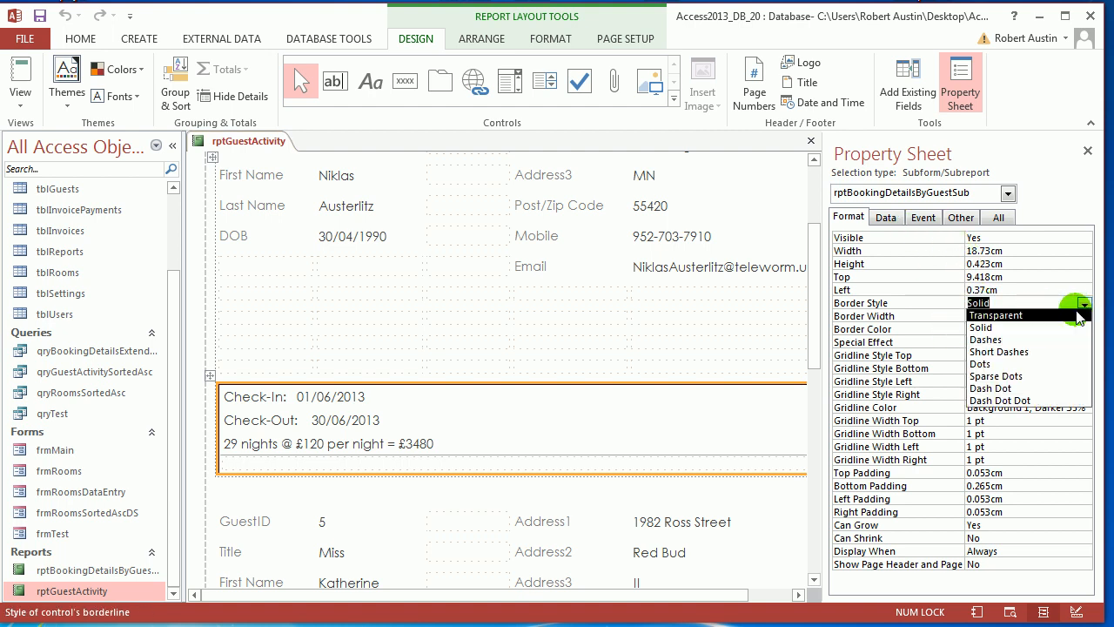
click(1086, 311)
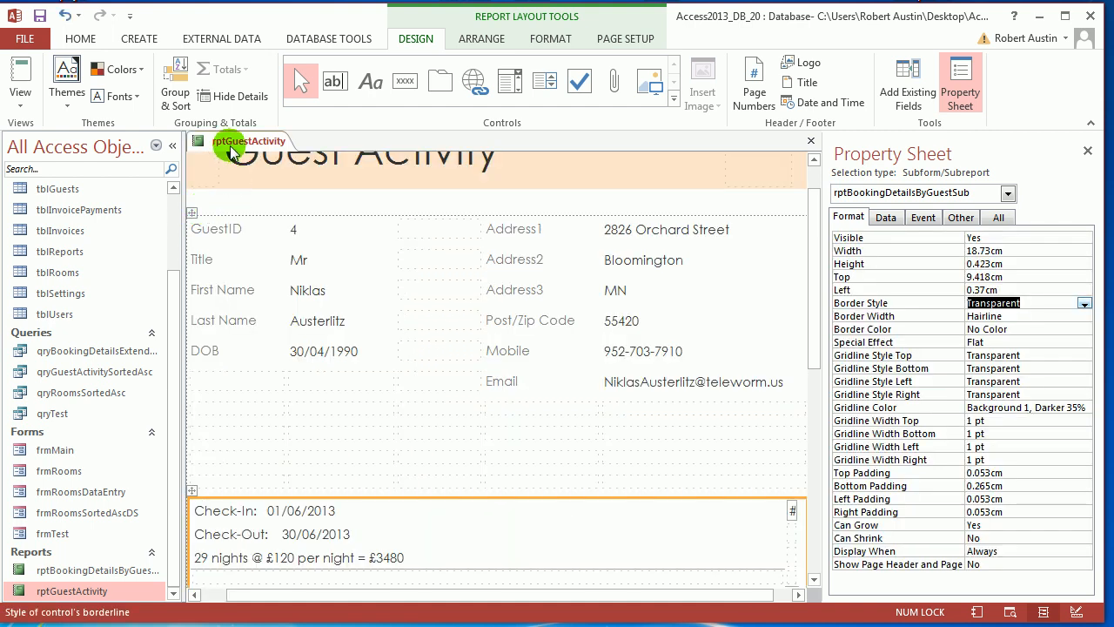
Step: Check the booking subreport's lines in rptGuestActivity's Print Preview, and save and close the report
right_click(229, 142)
click(276, 284)
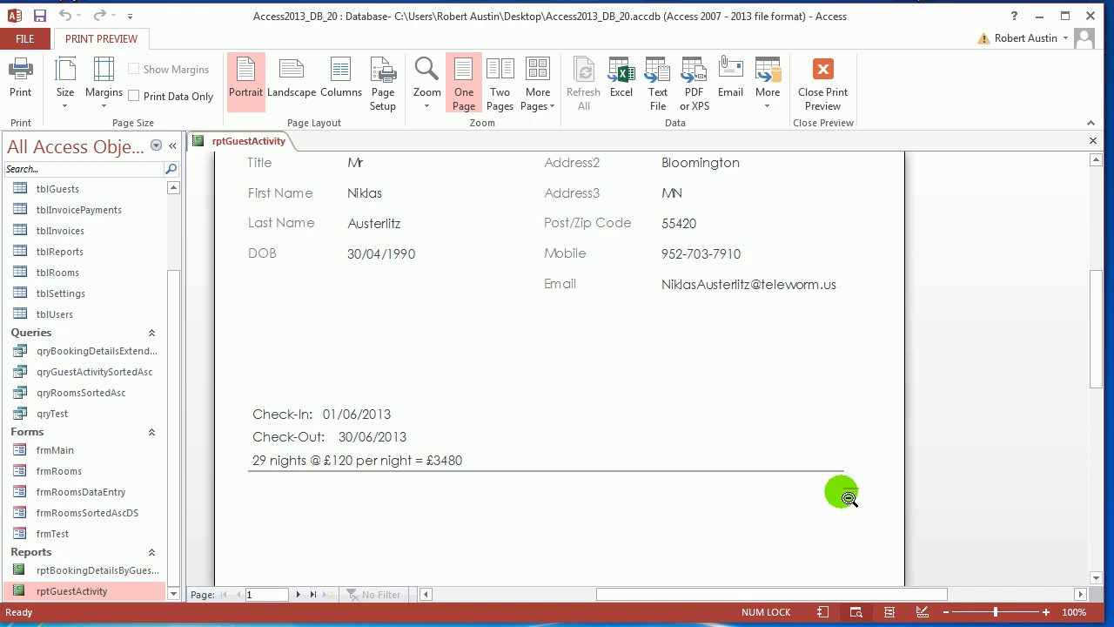
scroll(851, 487, up, 2)
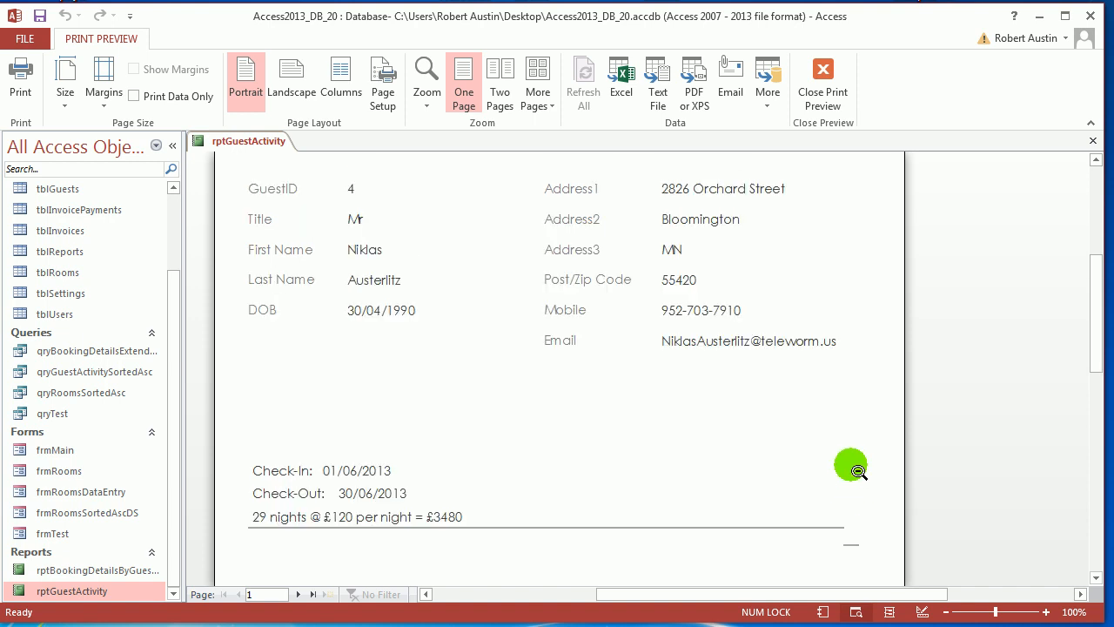
right_click(269, 155)
key(Escape)
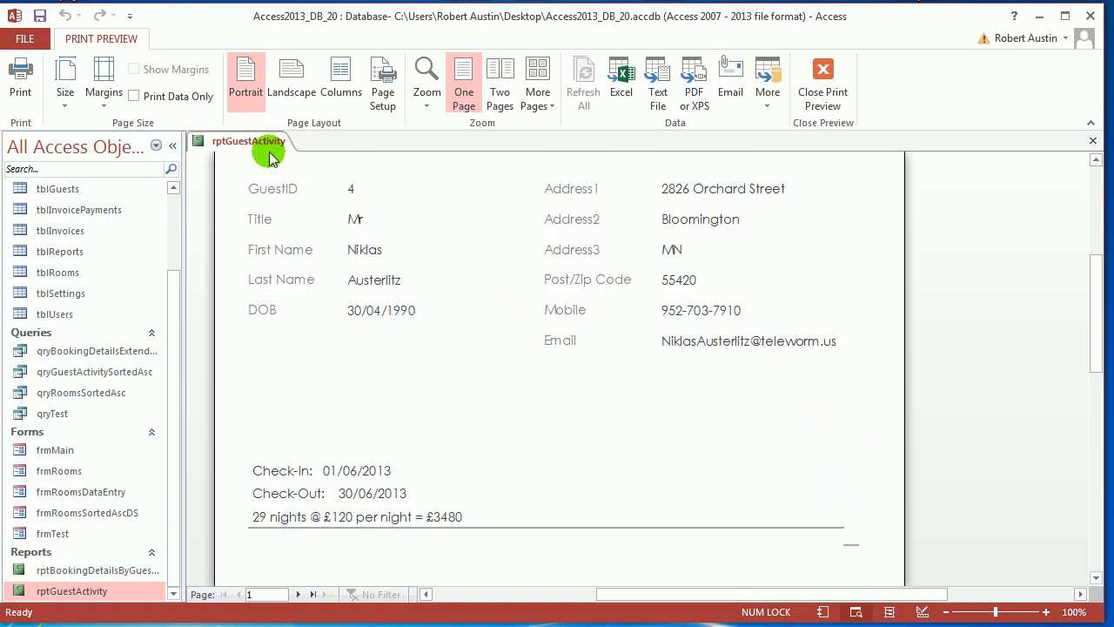
right_click(254, 148)
click(283, 171)
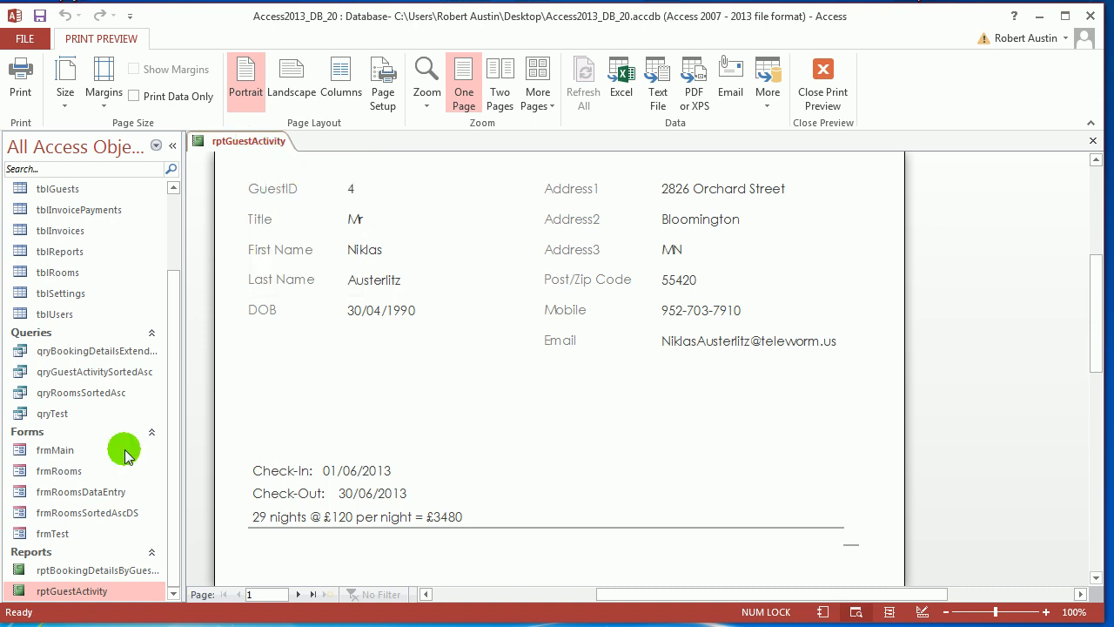
Step: In rptBookingDetailsByGuestSub's Design View, set the bottom gridline style of the end column's lowest empty cell to Transparent, and save and close the report
right_click(93, 570)
click(166, 342)
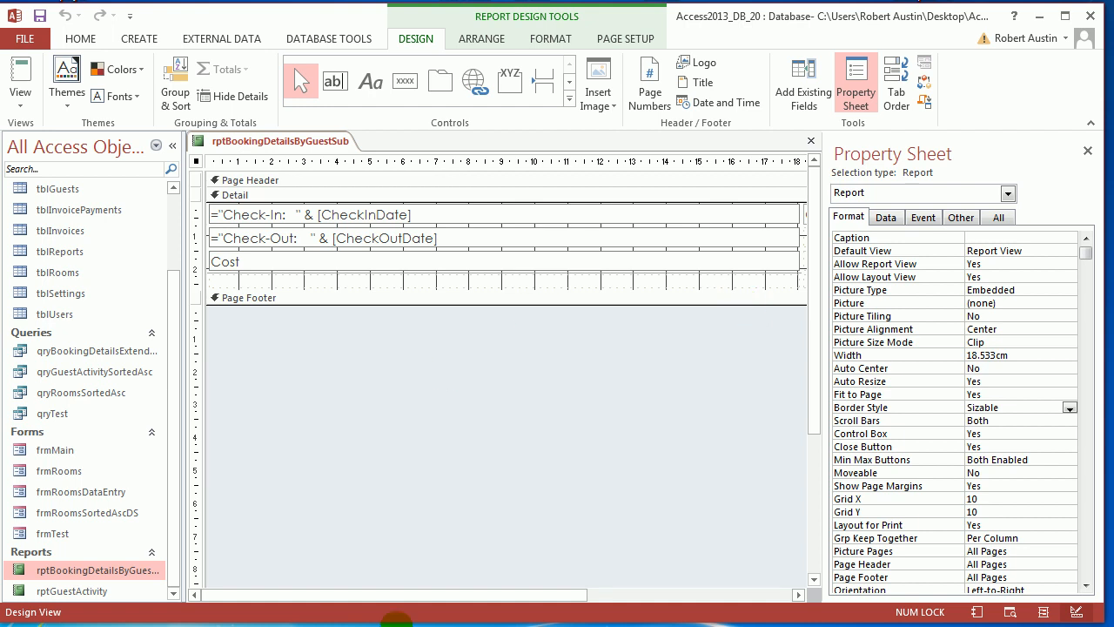
drag(435, 596, 510, 596)
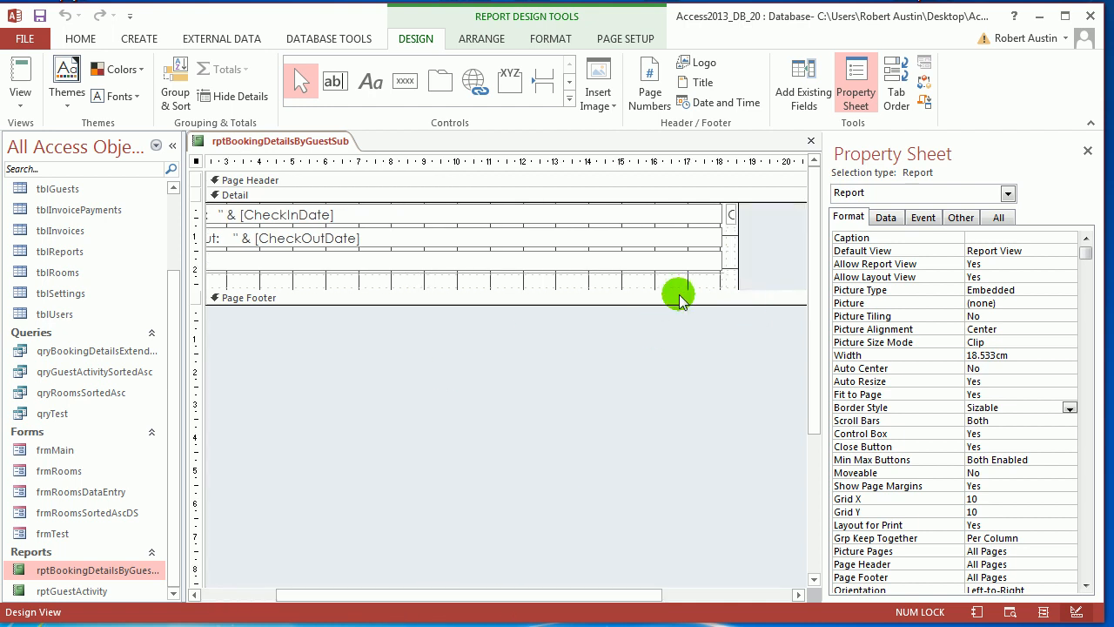
click(732, 275)
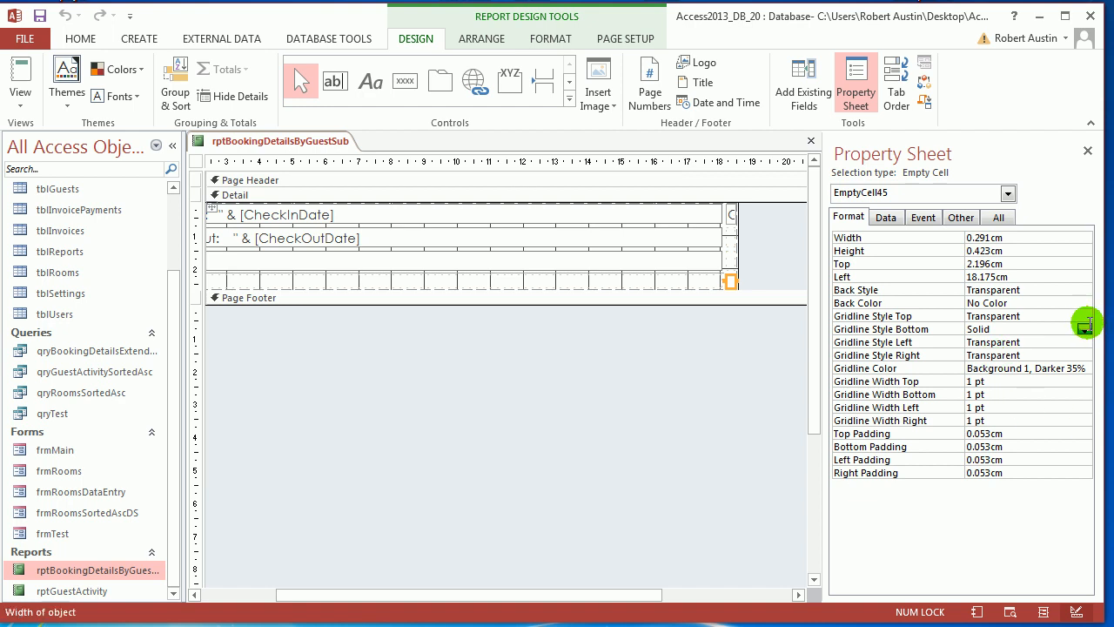
click(1085, 328)
click(1035, 342)
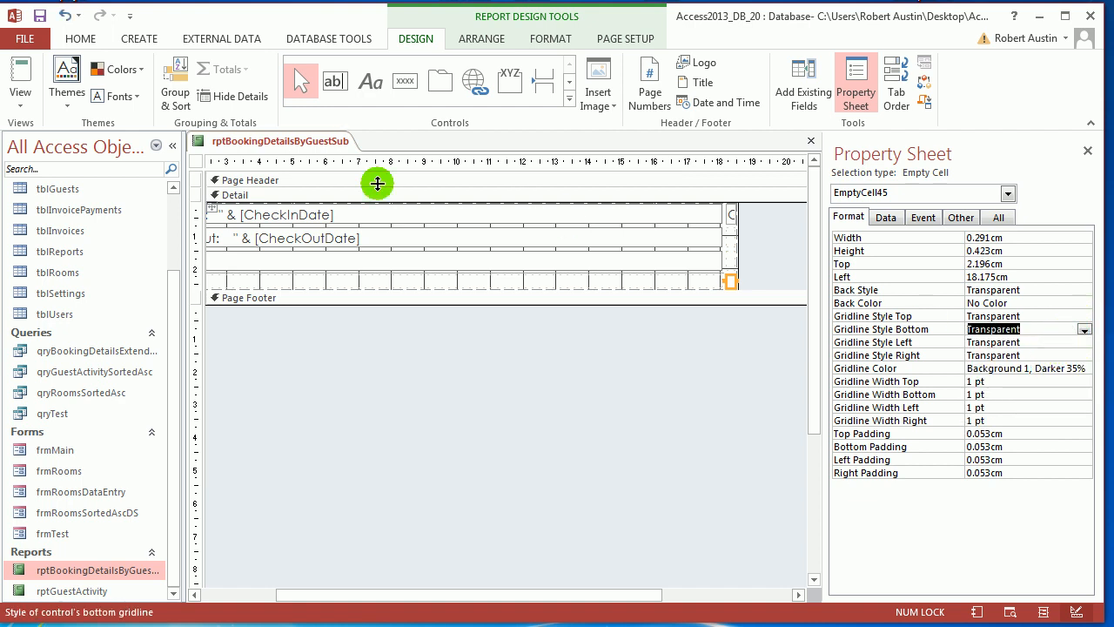
right_click(300, 129)
right_click(287, 144)
click(318, 176)
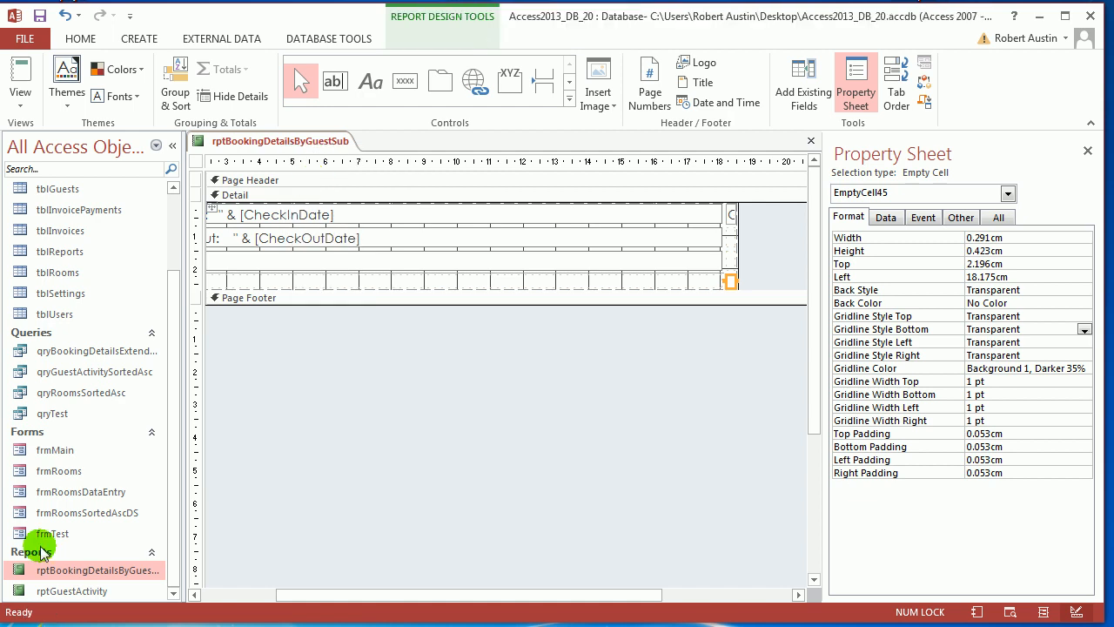
Step: Open rptGuestActivity in Print Preview and examine the first guest's page from the header through the booking subreport to the empty space below it
right_click(87, 591)
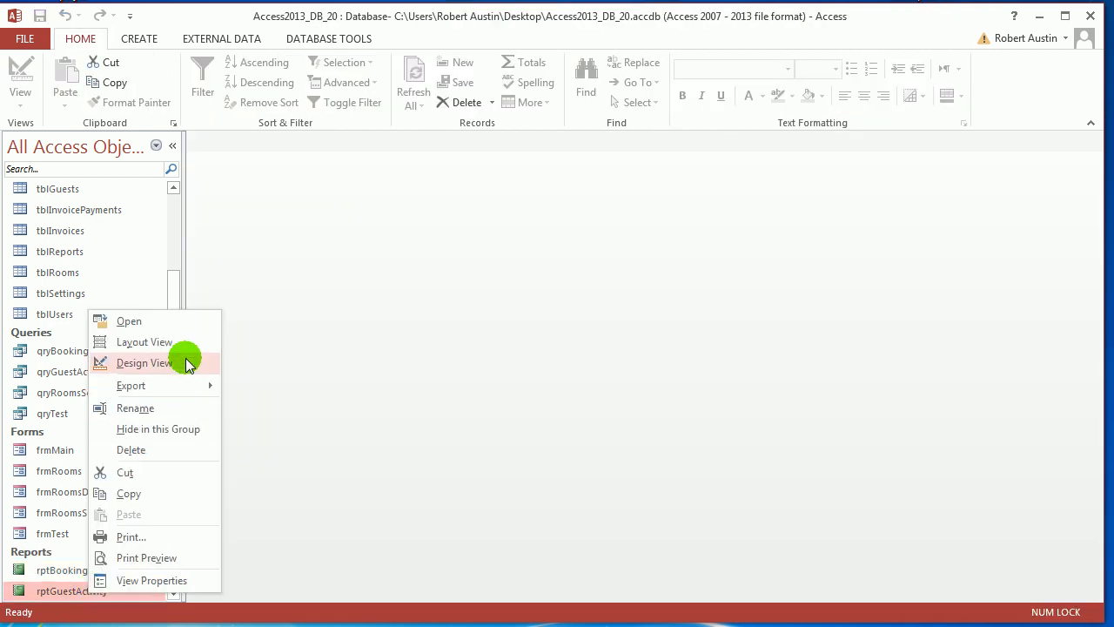
click(165, 321)
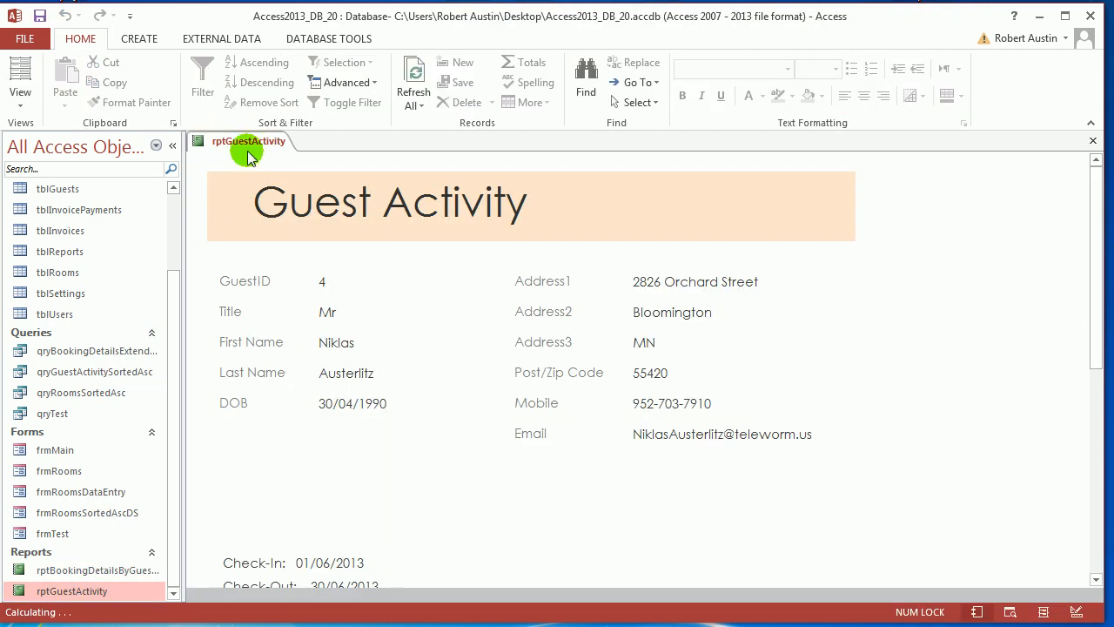
right_click(246, 153)
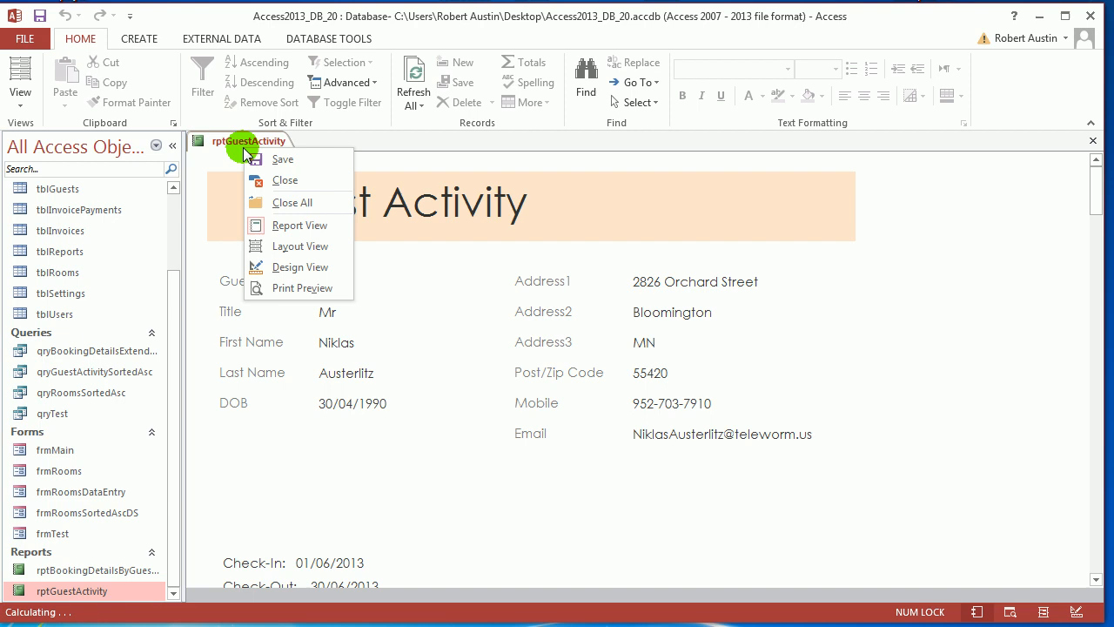
click(320, 289)
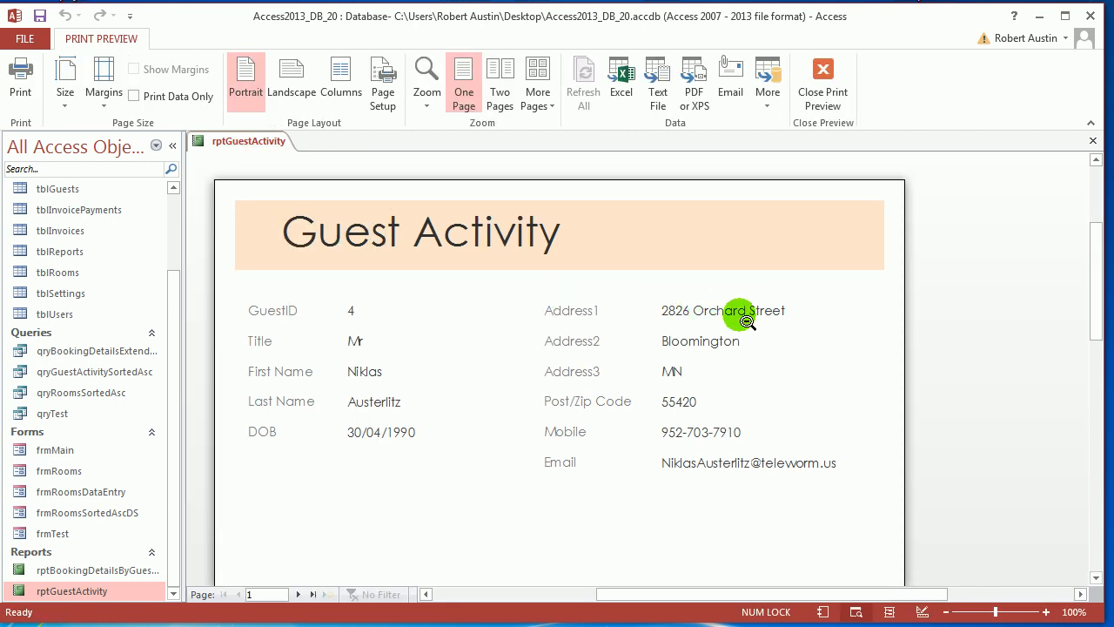
scroll(769, 289, down, 5)
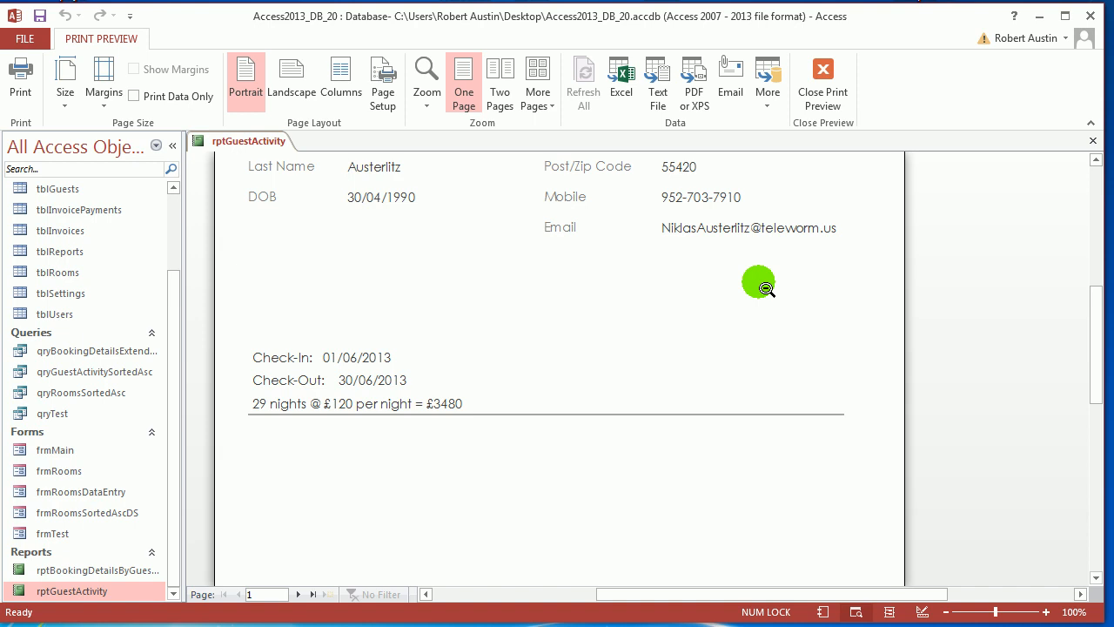
scroll(760, 284, up, 1)
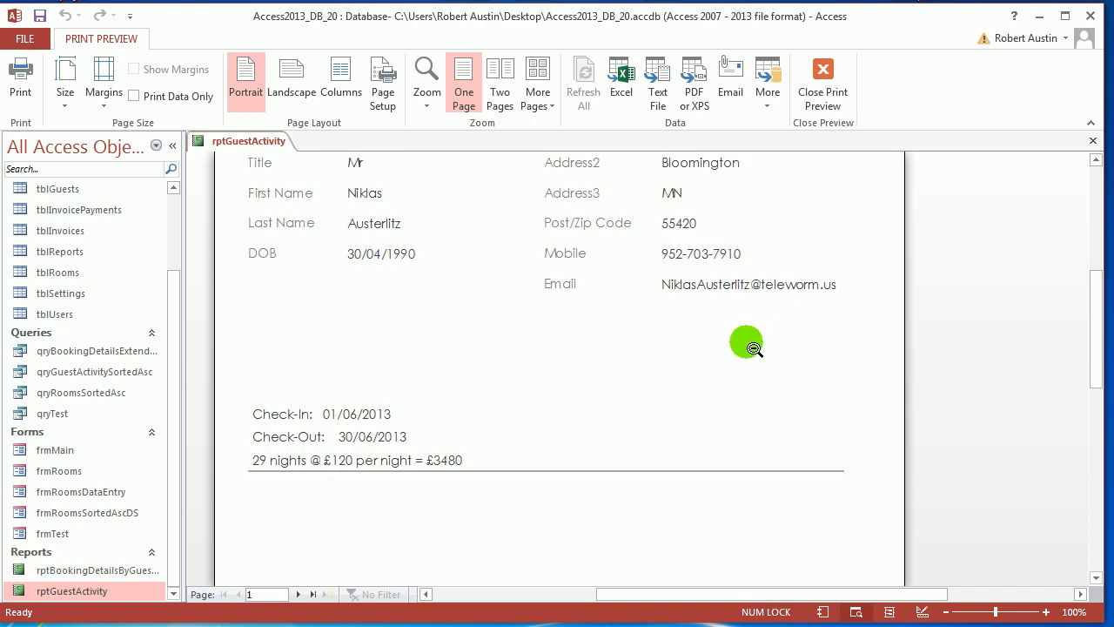
scroll(749, 340, up, 3)
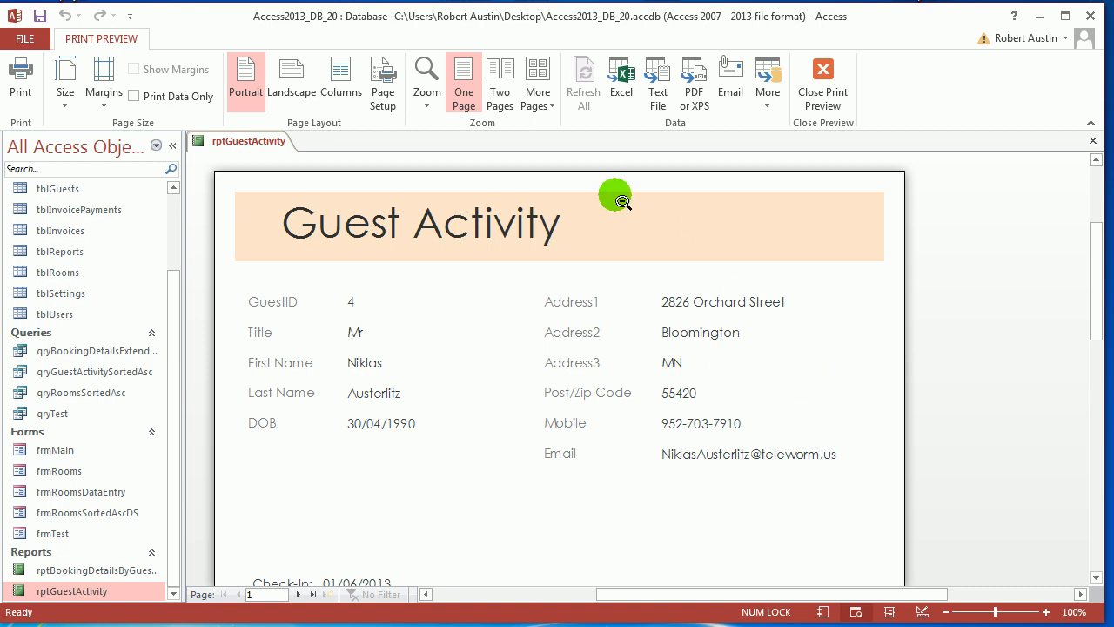
scroll(723, 313, down, 3)
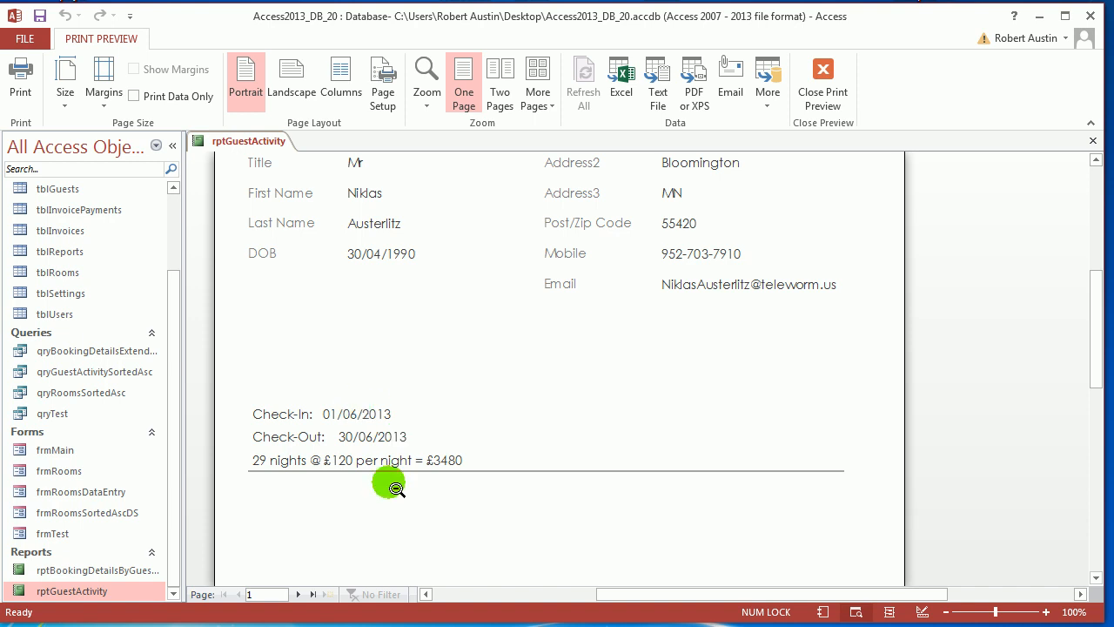
scroll(396, 444, down, 5)
scroll(418, 431, down, 2)
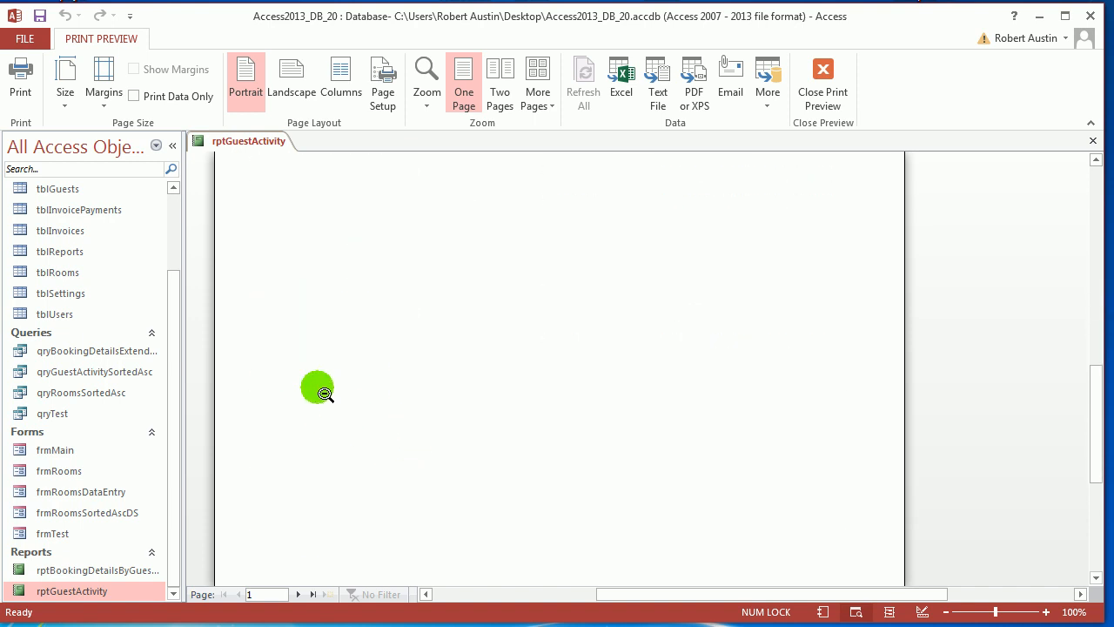
scroll(741, 461, down, 3)
scroll(358, 444, up, 5)
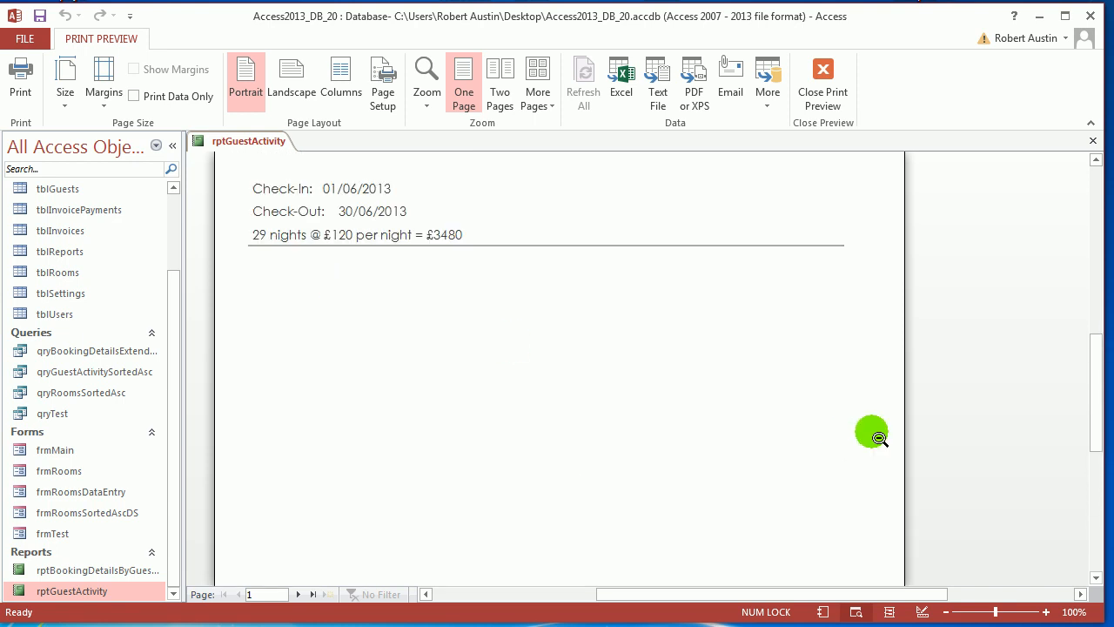
scroll(879, 437, up, 2)
scroll(880, 438, up, 8)
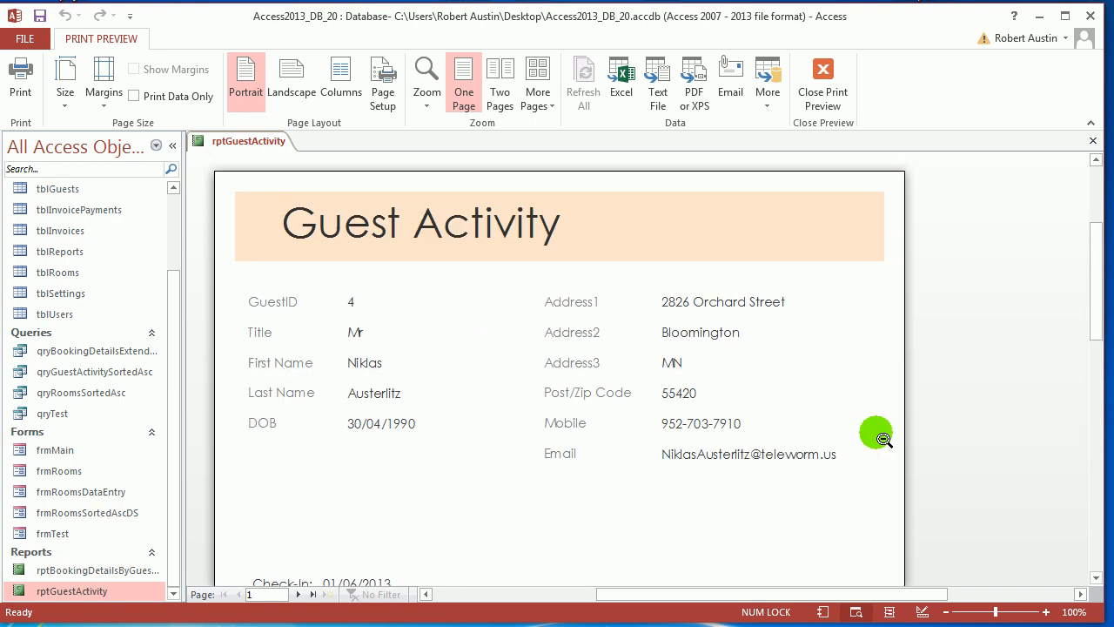